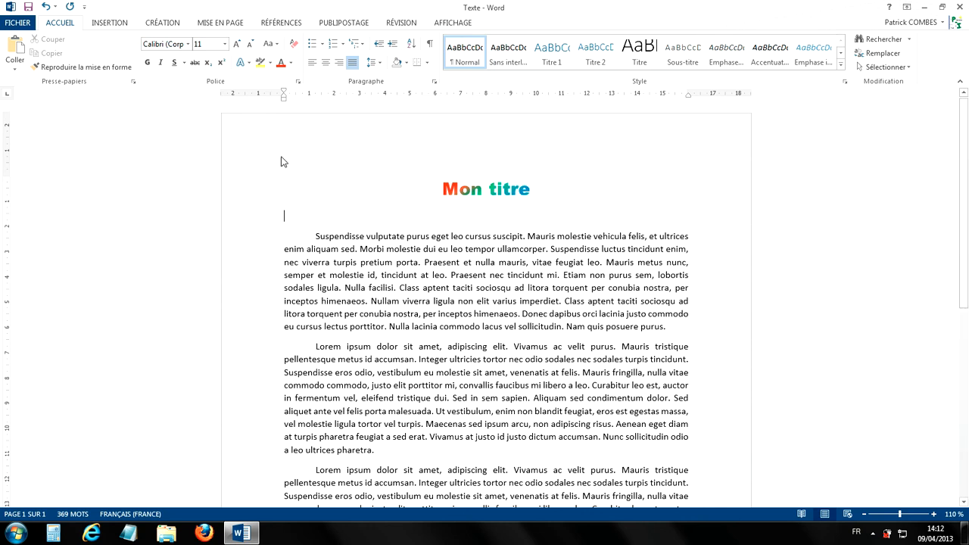
# - Insert a 3D pie chart (Secteurs en 3D) on the empty line below the title
pyautogui.click(111, 24)
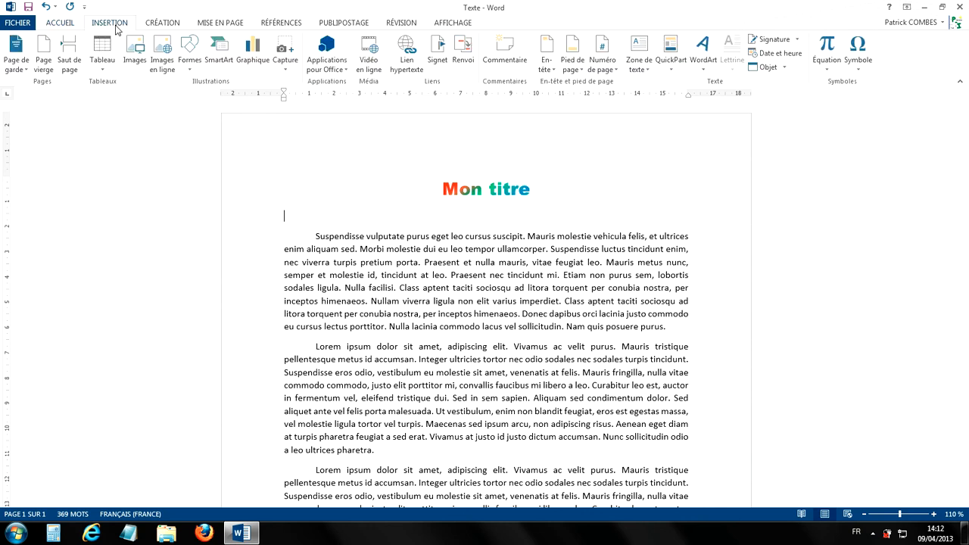
pyautogui.click(253, 61)
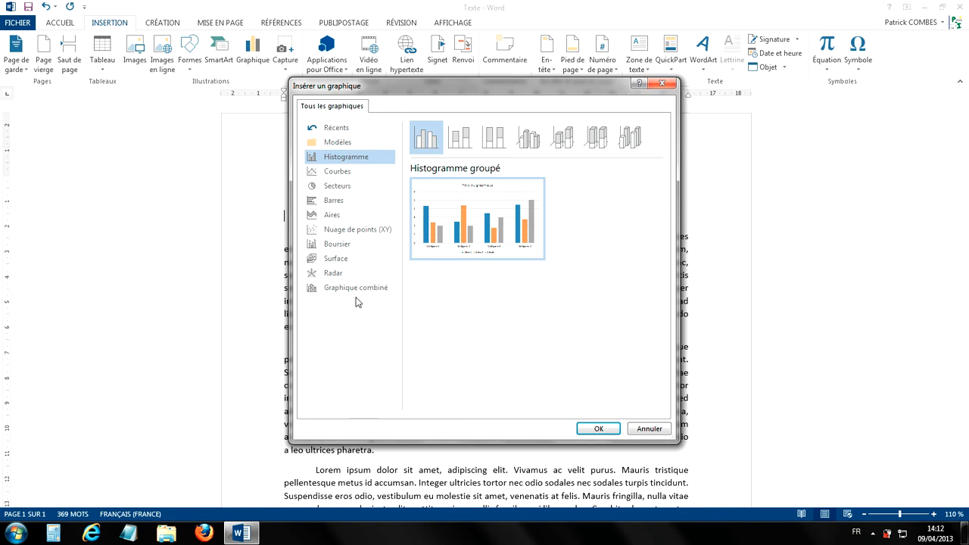
pyautogui.click(347, 187)
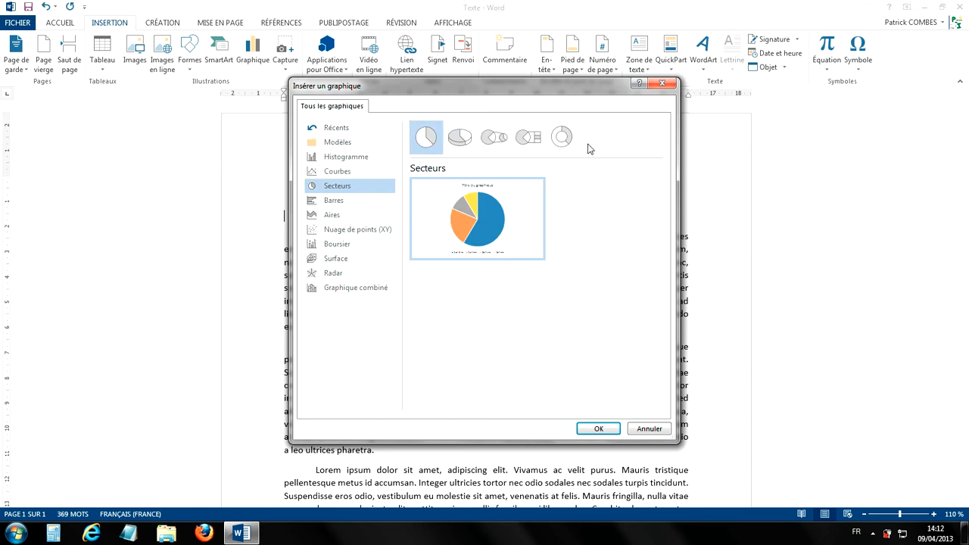
pyautogui.click(460, 137)
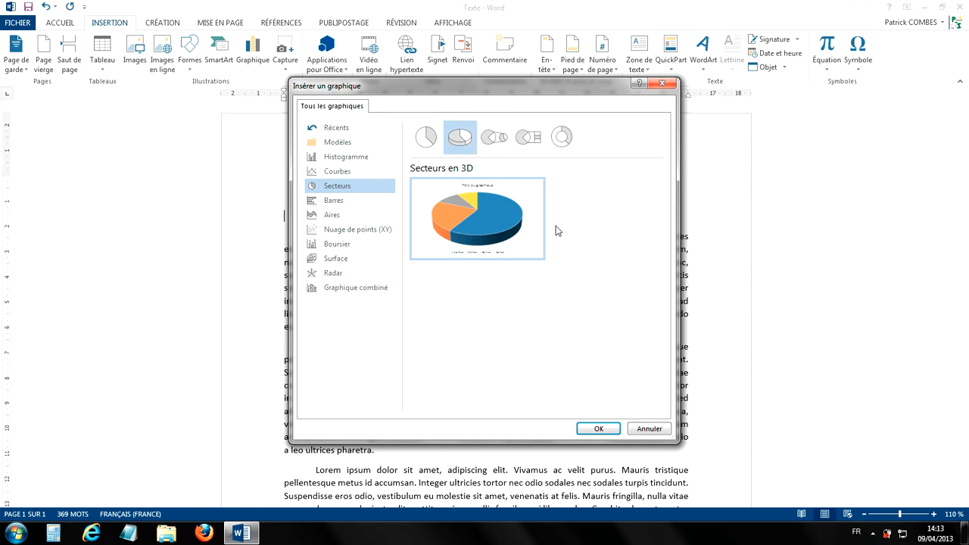
pyautogui.moveTo(499, 225)
pyautogui.click(599, 429)
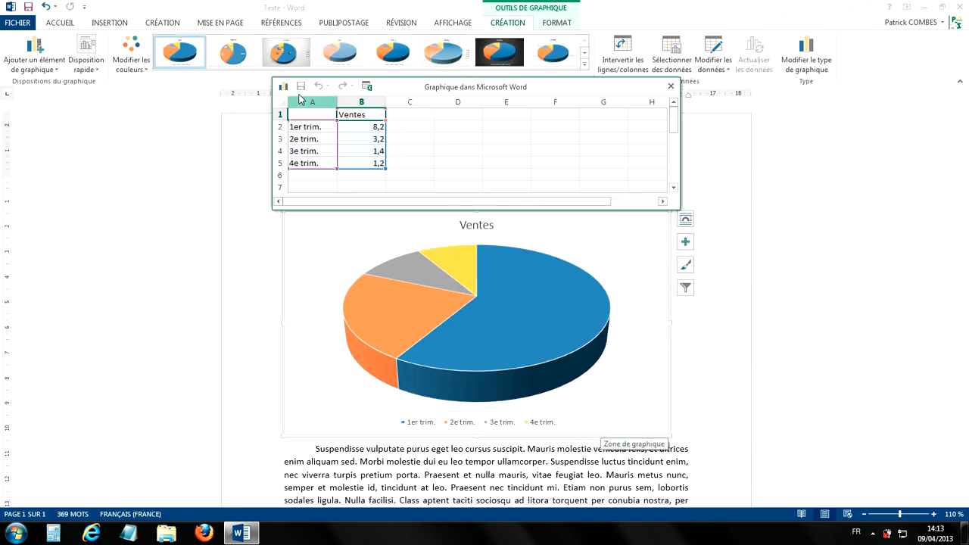
# - Name the chart's data series "Moyennes des notes des élèves" in cell B1 of the data sheet
pyautogui.moveTo(484, 94); pyautogui.dragTo(511, 91)
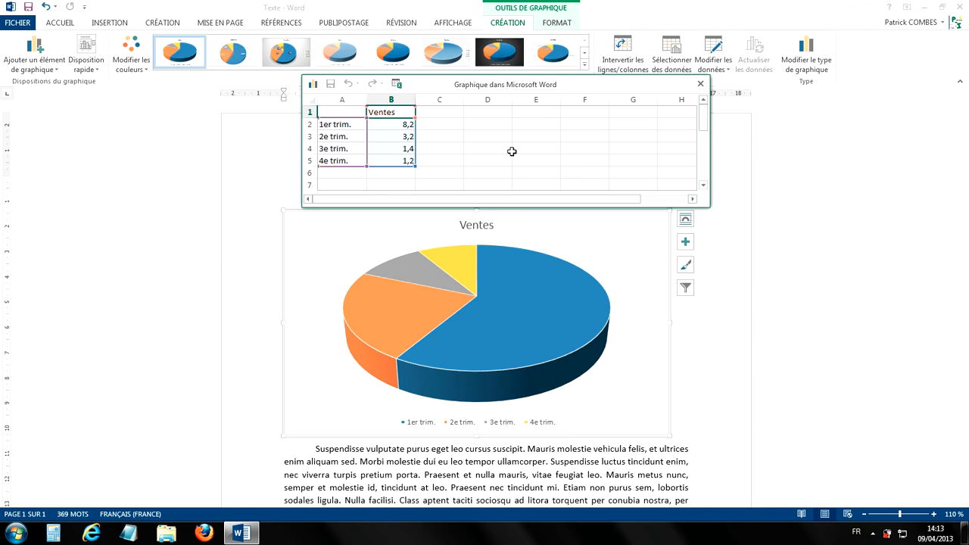
pyautogui.write('Mo')
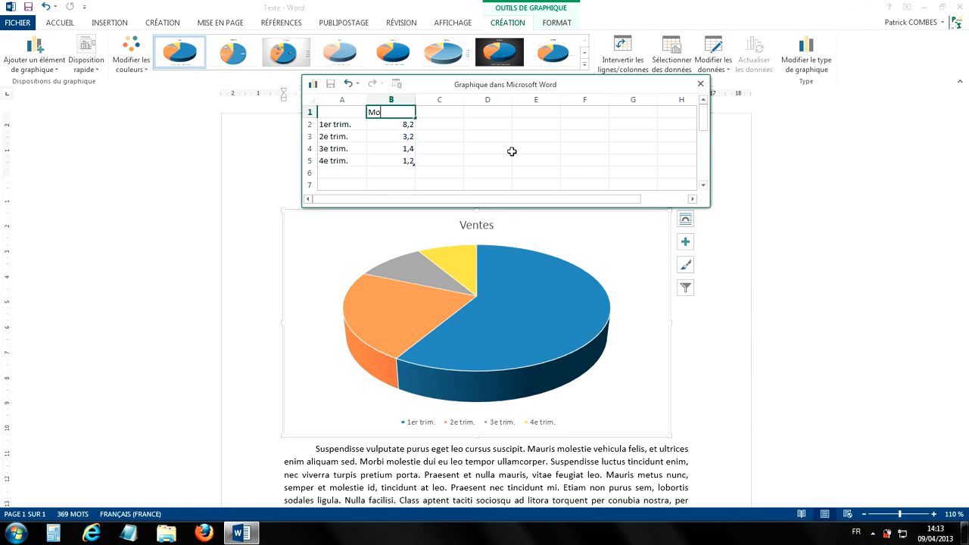
pyautogui.write('yennes des notes des élèves')
pyautogui.press('Return')
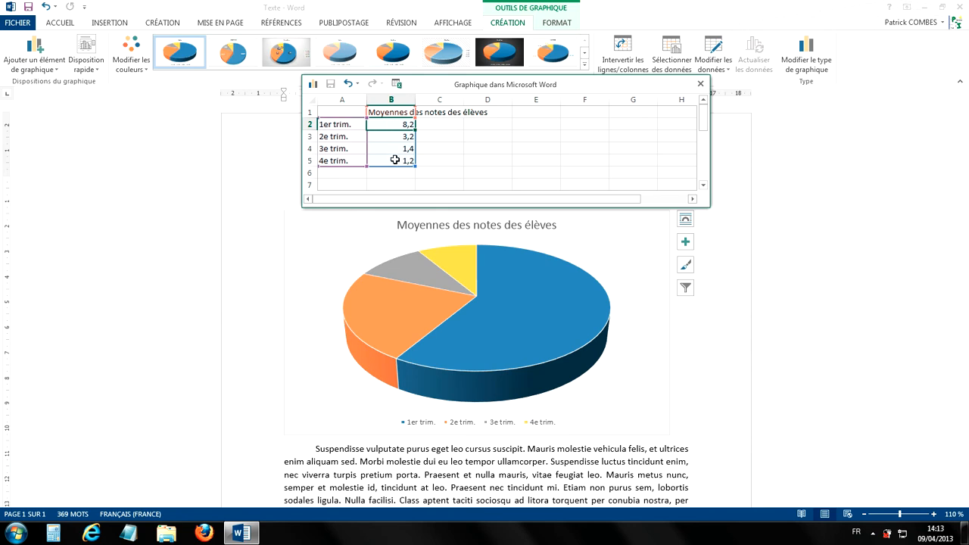
# - Replace the quarter labels in A2:A5 with the subjects Français, Math, Anglais and Sport
pyautogui.click(349, 124)
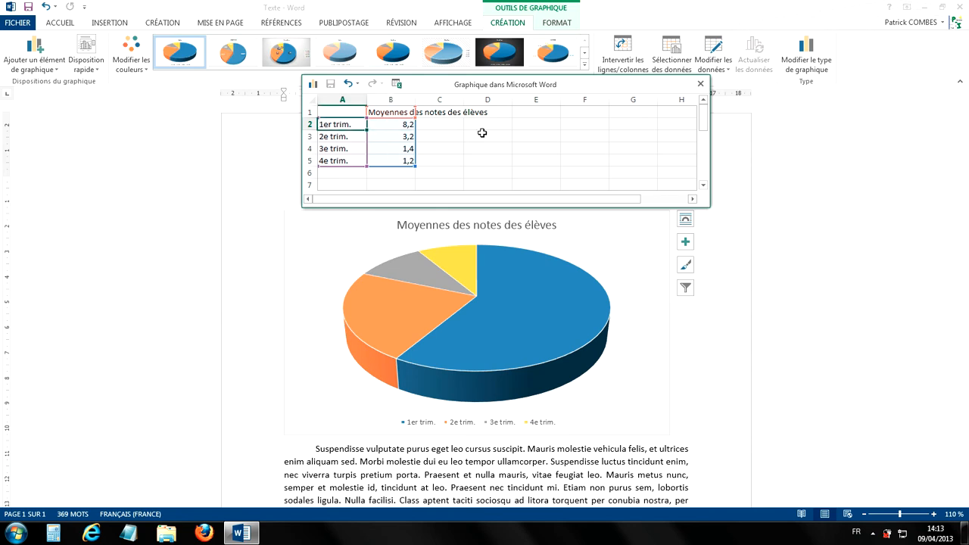
pyautogui.write('Frana')
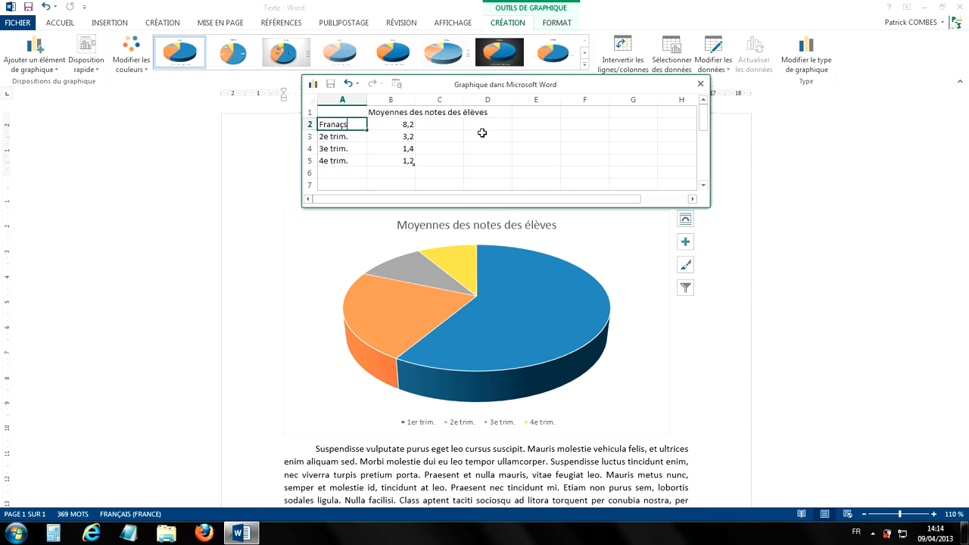
pyautogui.press('BackSpace')
pyautogui.write('çais')
pyautogui.press('Return')
pyautogui.write('Math')
pyautogui.press('Return')
pyautogui.write('Anglais')
pyautogui.press('Return')
pyautogui.write('Sport')
pyautogui.press('Return')
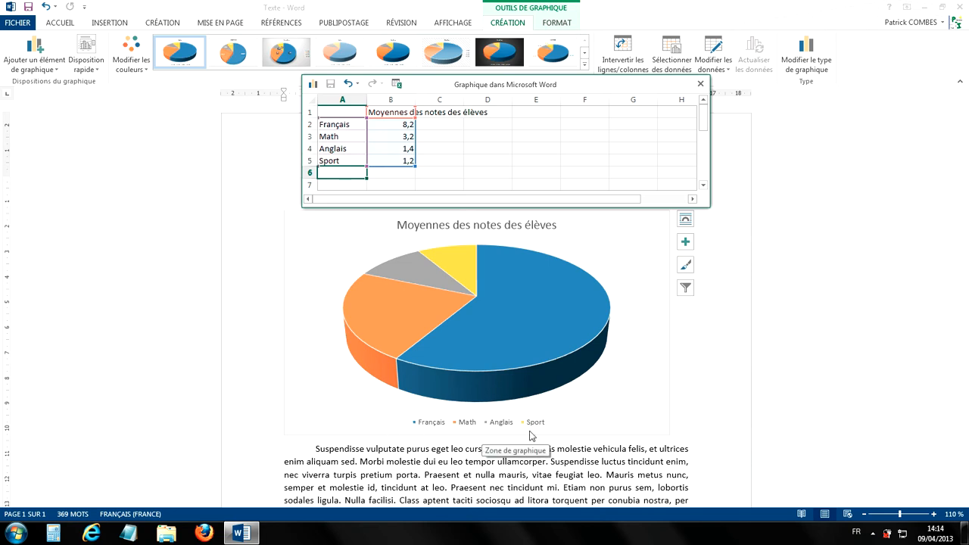
# - Enter the averages 17,6 for Français, 10,2 for Math, 4,5 for Anglais and 12,4 for Sport in B2:B5
pyautogui.click(406, 123)
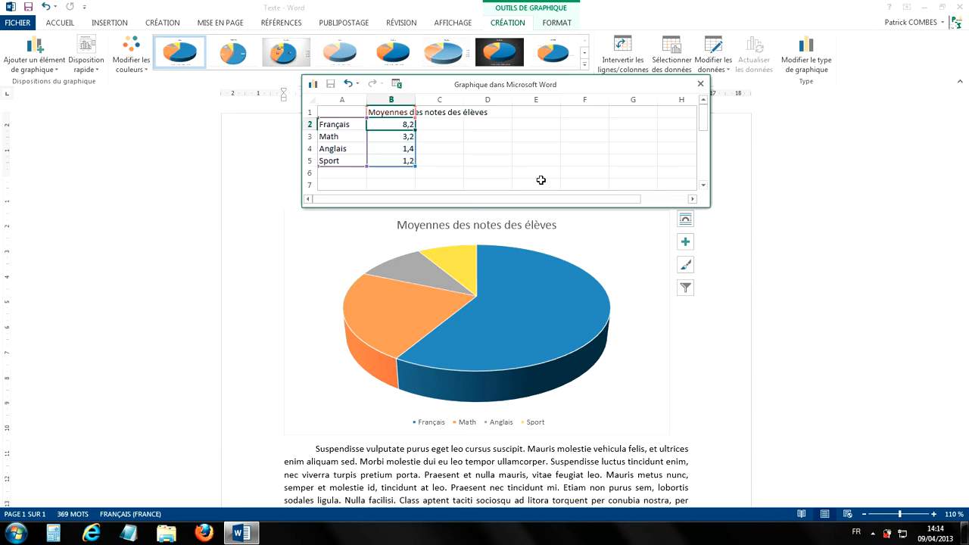
pyautogui.write('17,6')
pyautogui.press('Return')
pyautogui.write('10,2')
pyautogui.press('Return')
pyautogui.write('4,5')
pyautogui.press('Return')
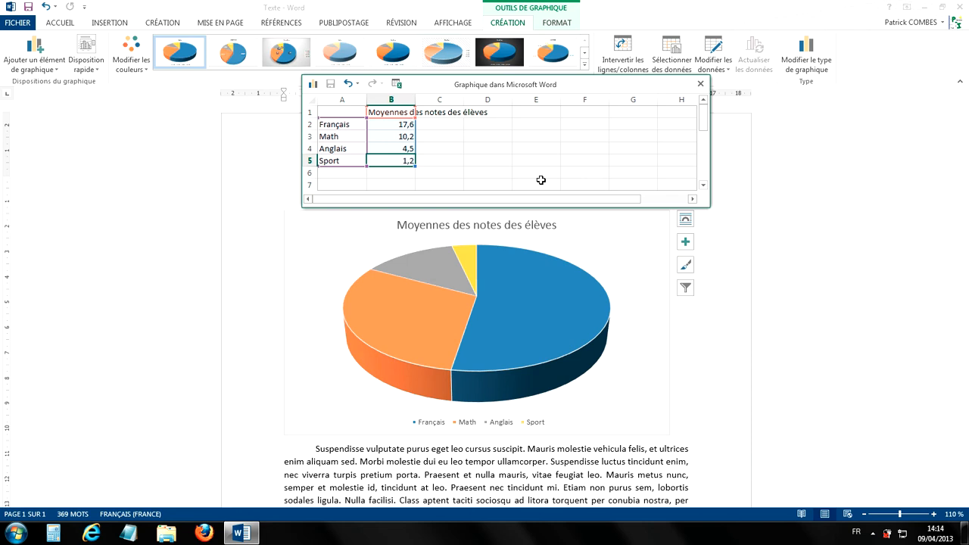
pyautogui.write('12,4')
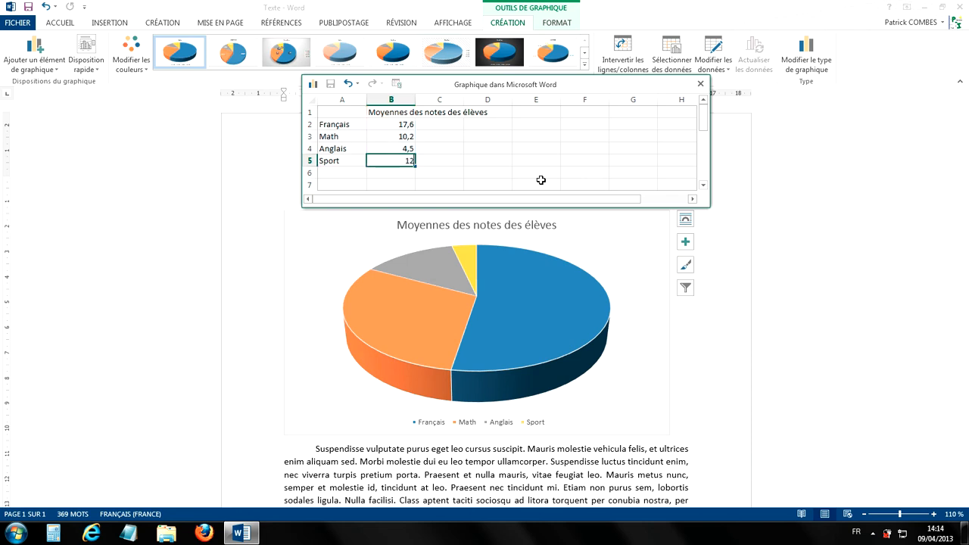
pyautogui.press('Return')
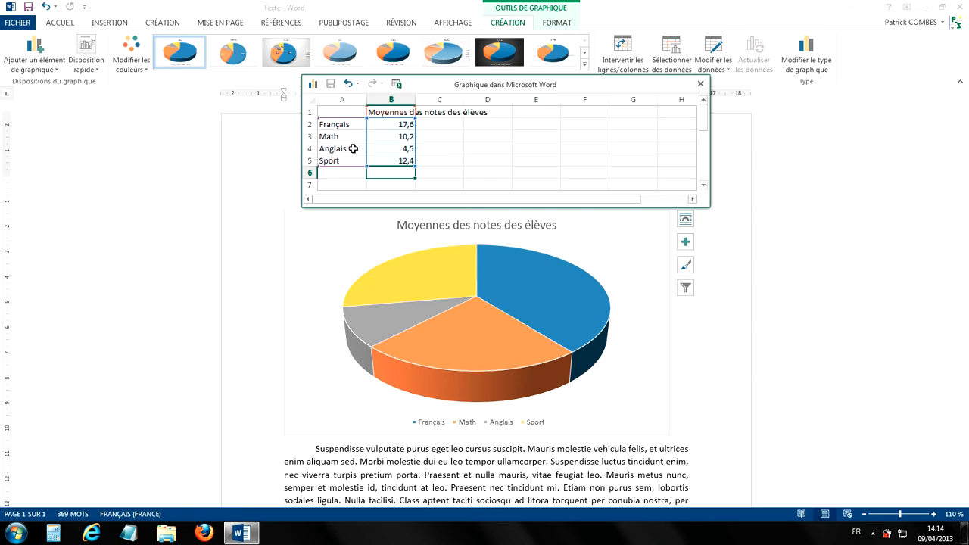
# - Add a fifth category Espagnol with the value 8,3 in row 6 and close the chart's data sheet
pyautogui.click(338, 173)
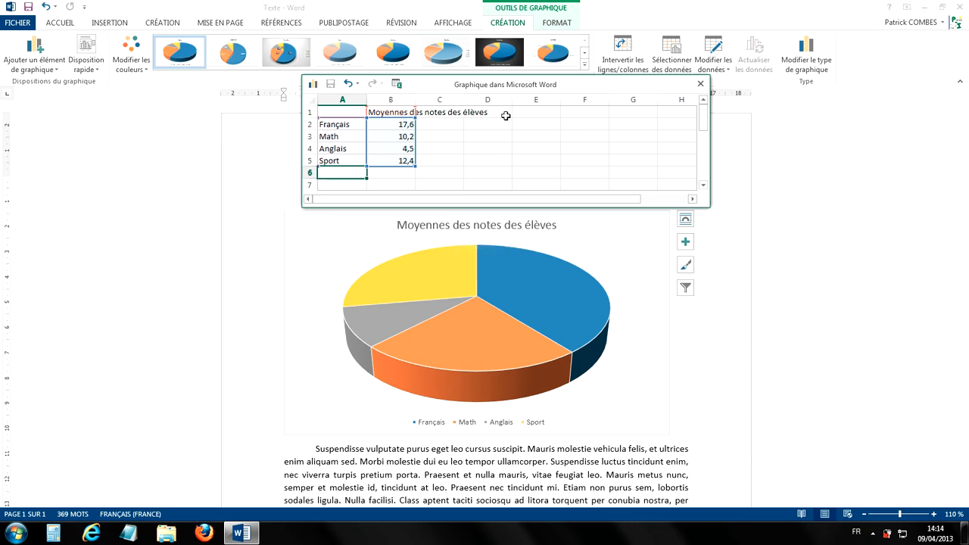
pyautogui.click(439, 115)
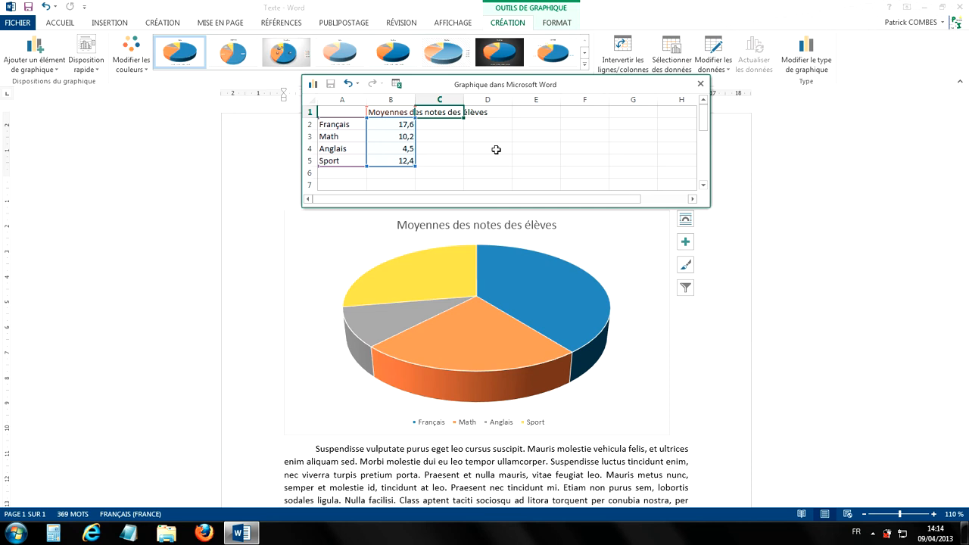
pyautogui.click(330, 173)
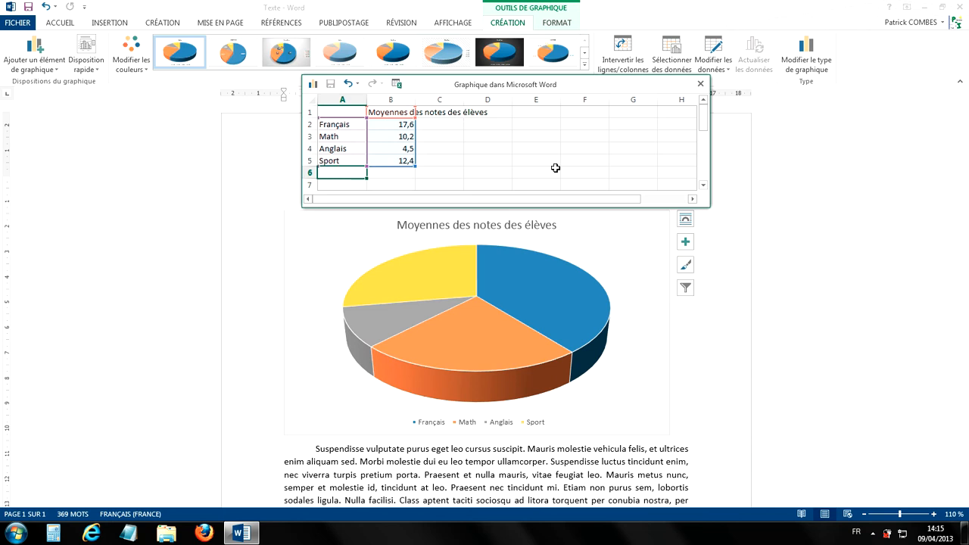
pyautogui.write('Espa')
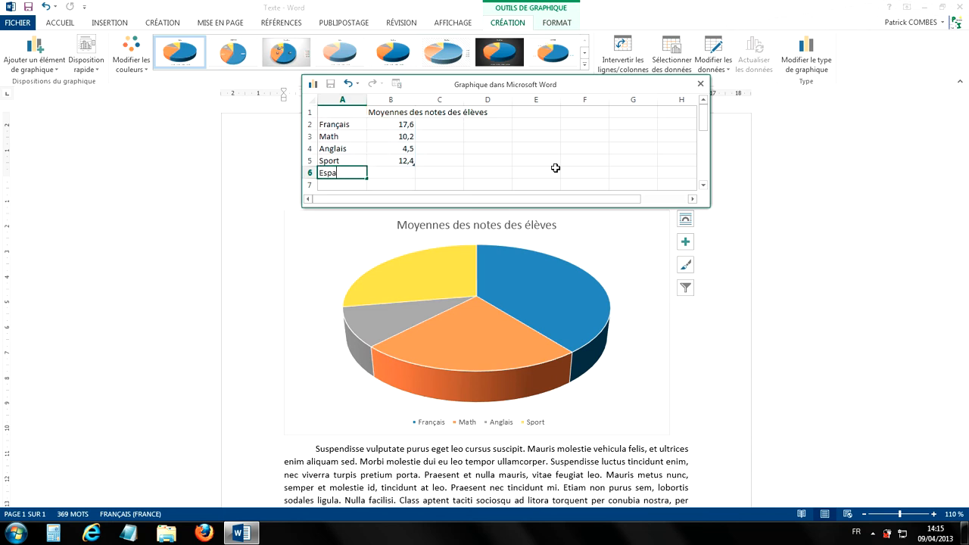
pyautogui.write('gnol')
pyautogui.click(408, 173)
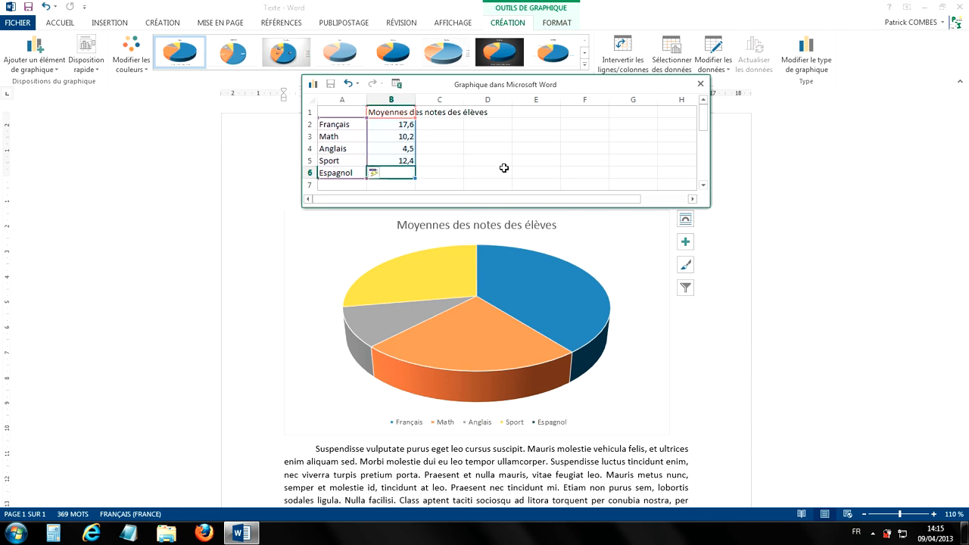
pyautogui.write('8,3')
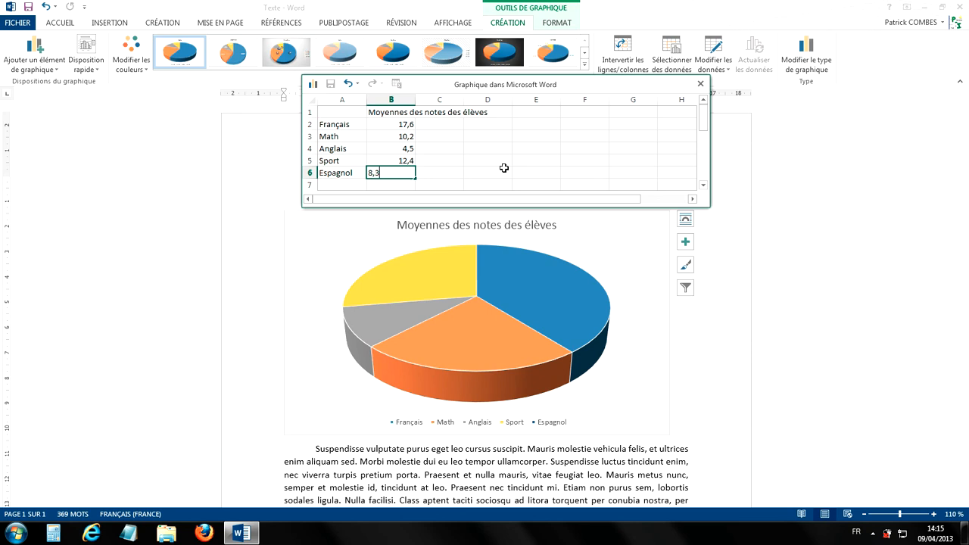
pyautogui.press('Return')
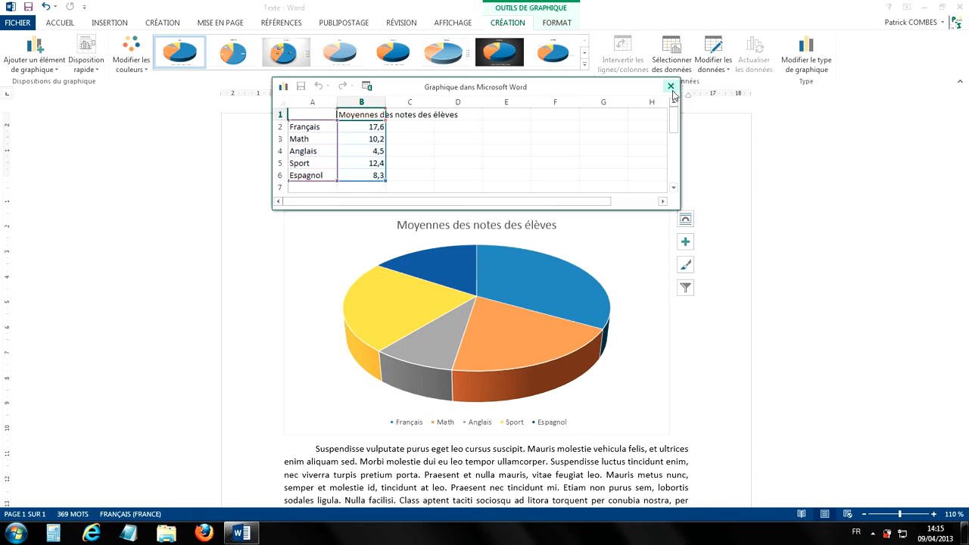
pyautogui.click(670, 87)
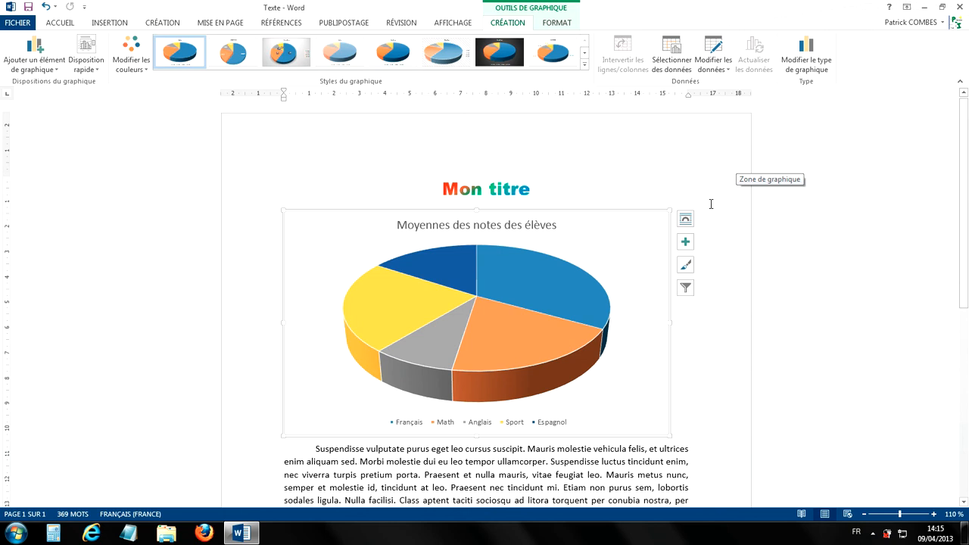
pyautogui.scroll(-1, 725, 223)
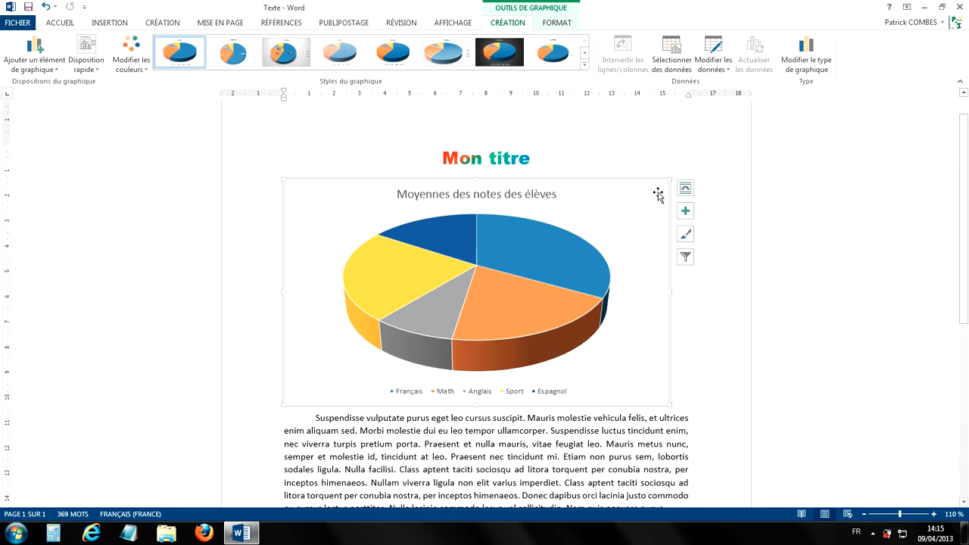
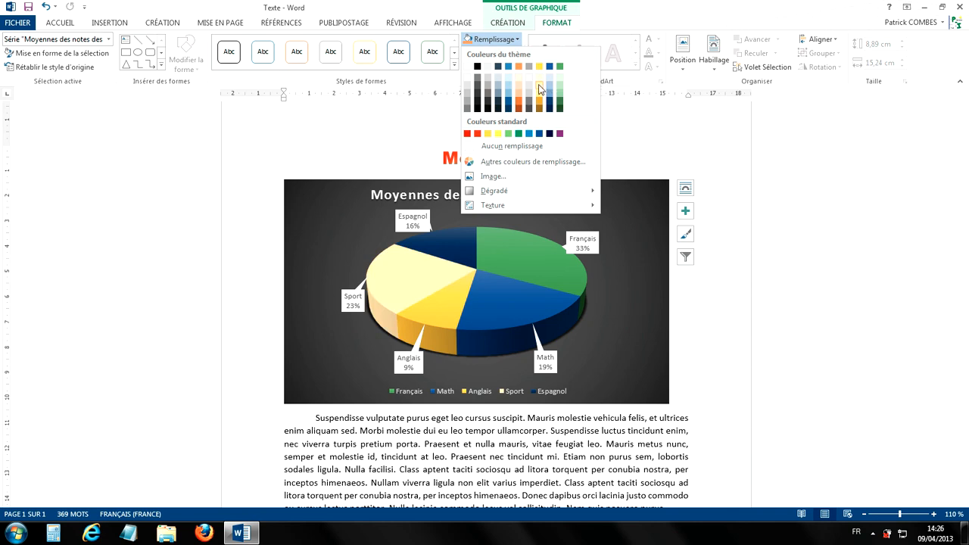
# - Fill the Sport slice with a pale yellow theme colour
pyautogui.click(539, 89)
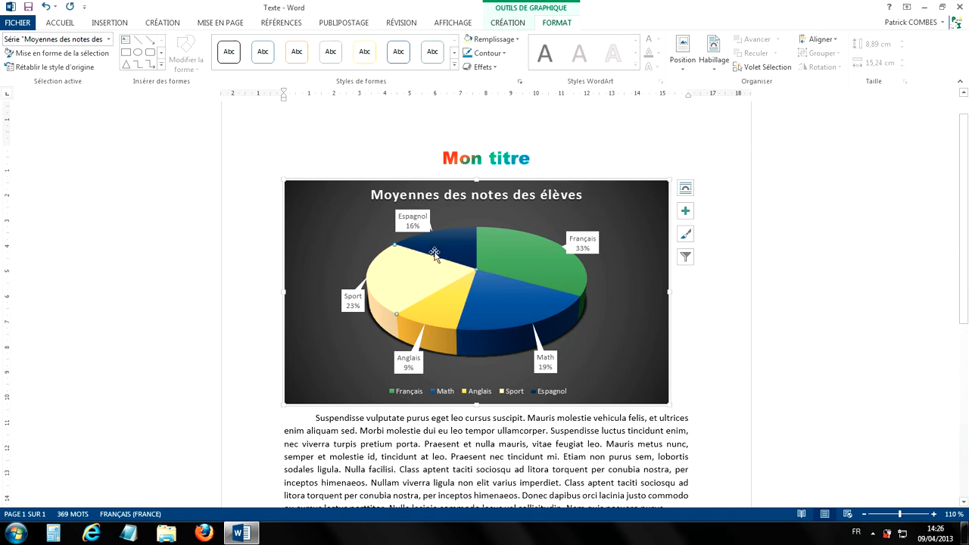
pyautogui.moveTo(382, 293)
pyautogui.moveTo(456, 251)
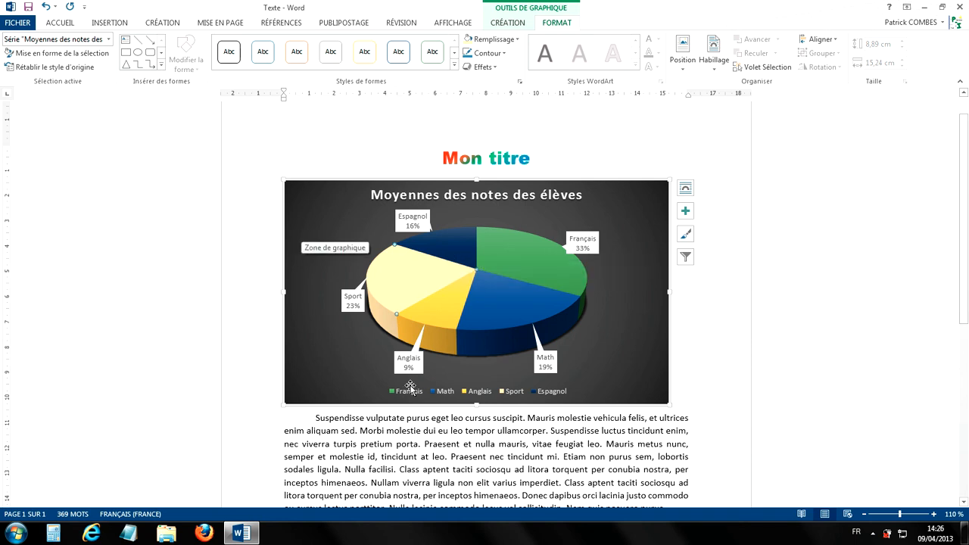
# - Fill the whole chart area with a light grey theme colour
pyautogui.click(648, 204)
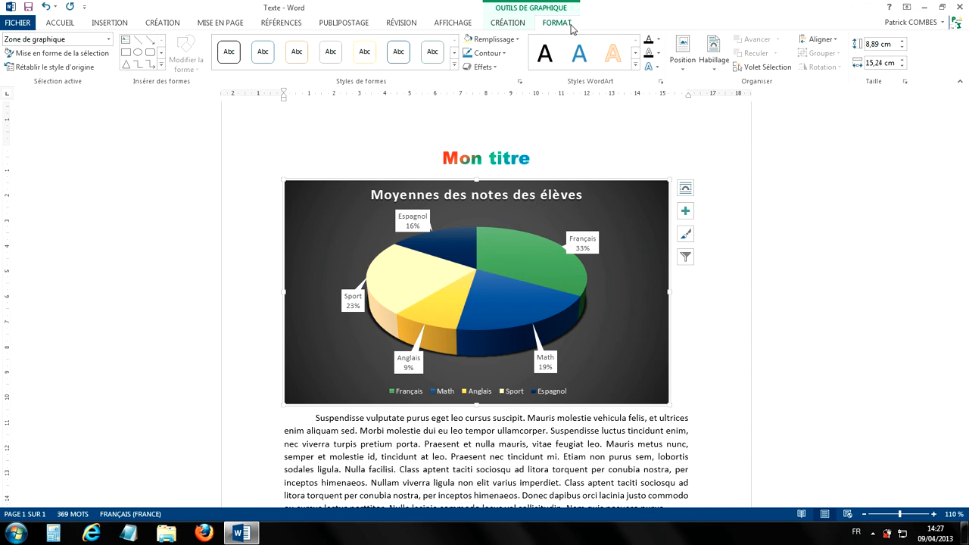
pyautogui.click(516, 39)
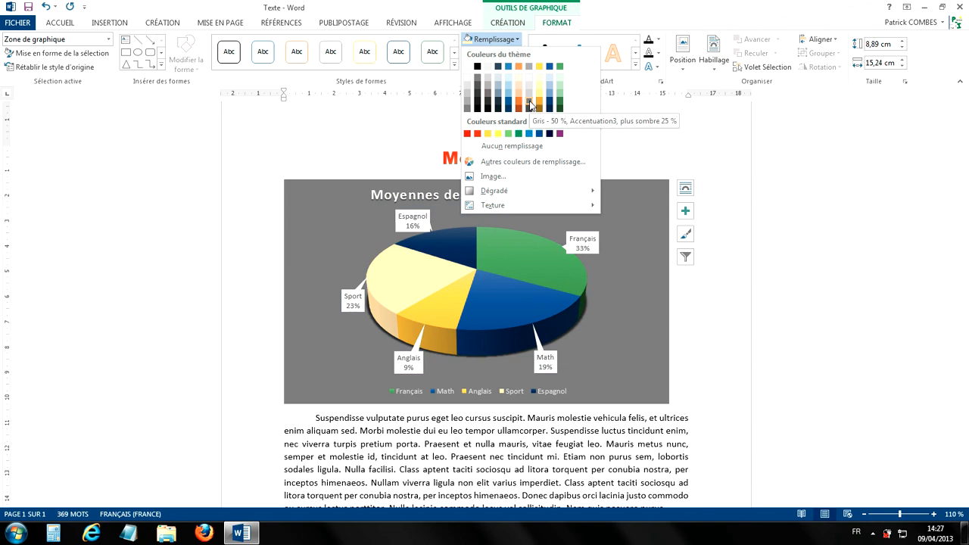
pyautogui.click(529, 76)
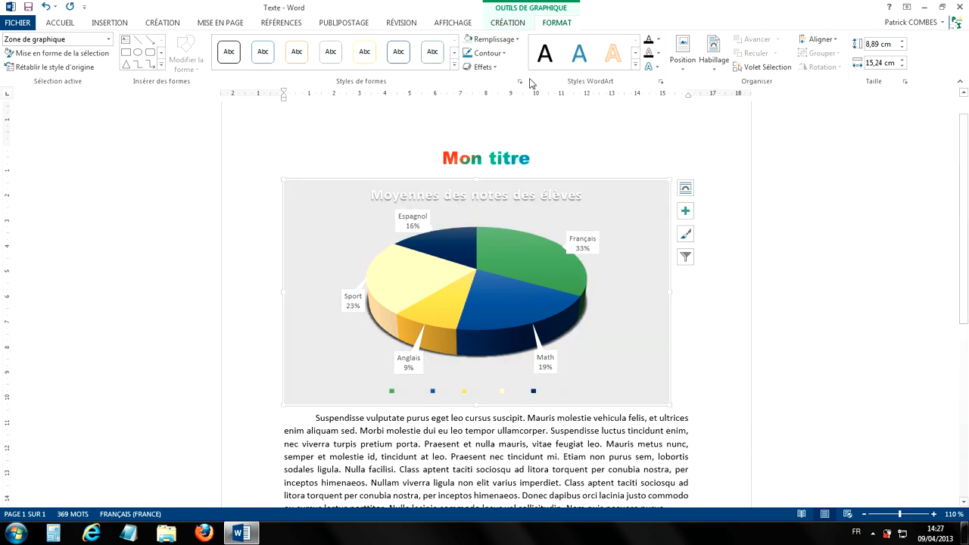
pyautogui.click(515, 39)
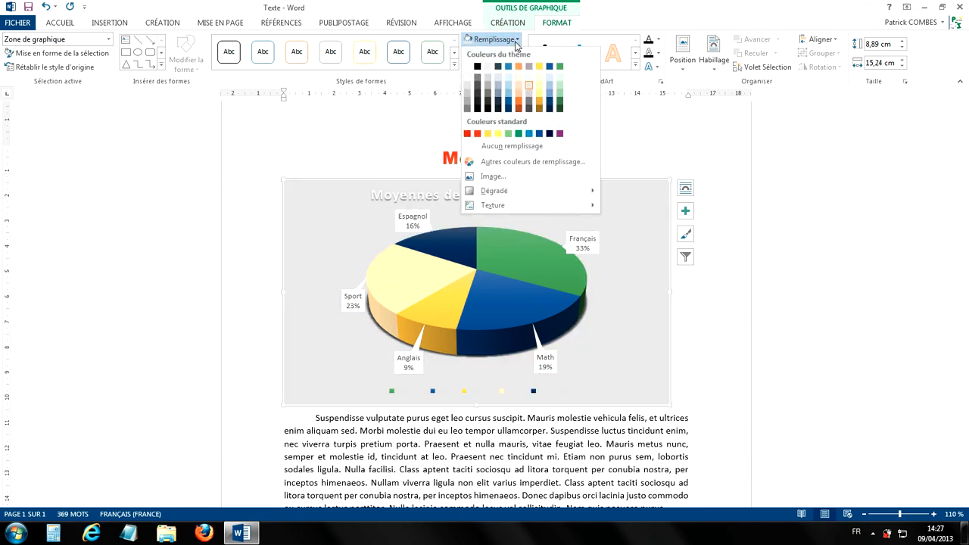
pyautogui.click(518, 162)
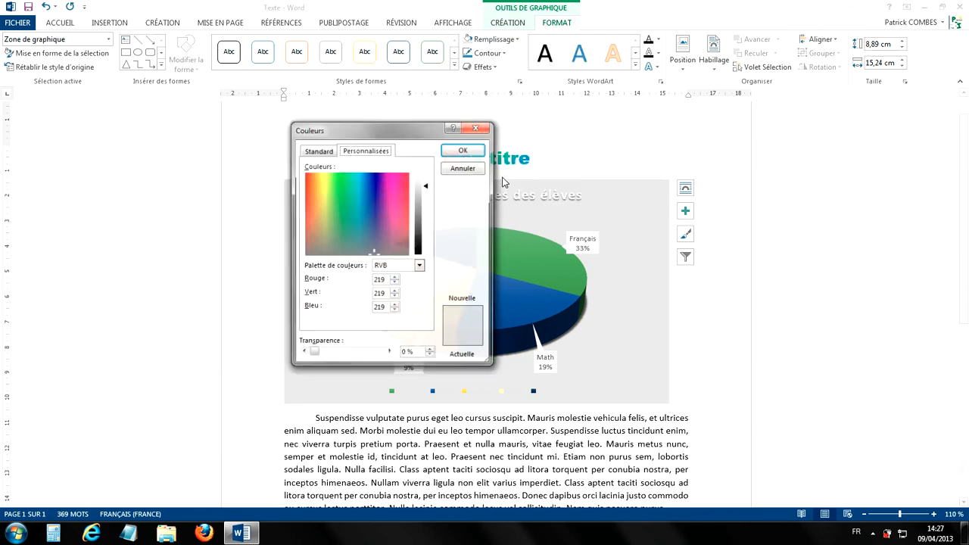
pyautogui.click(480, 128)
# - Give the chart area a gradient fill using the preset Dégradé moyen - Accentuation4
pyautogui.click(505, 40)
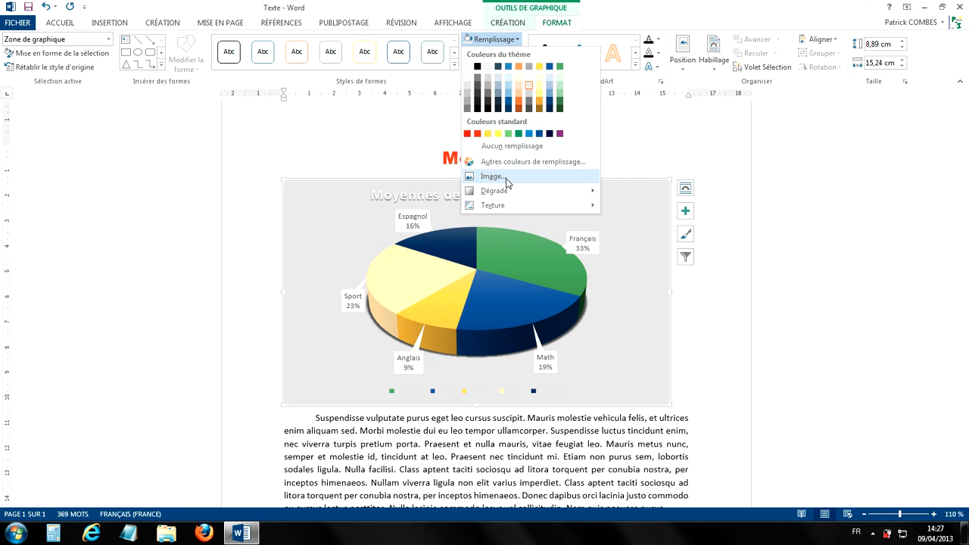
pyautogui.moveTo(536, 208)
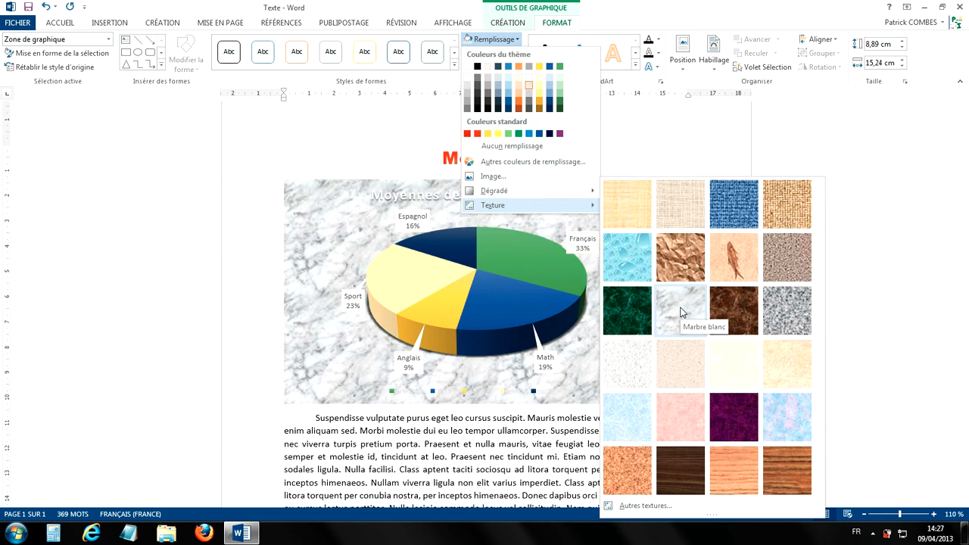
pyautogui.moveTo(497, 195)
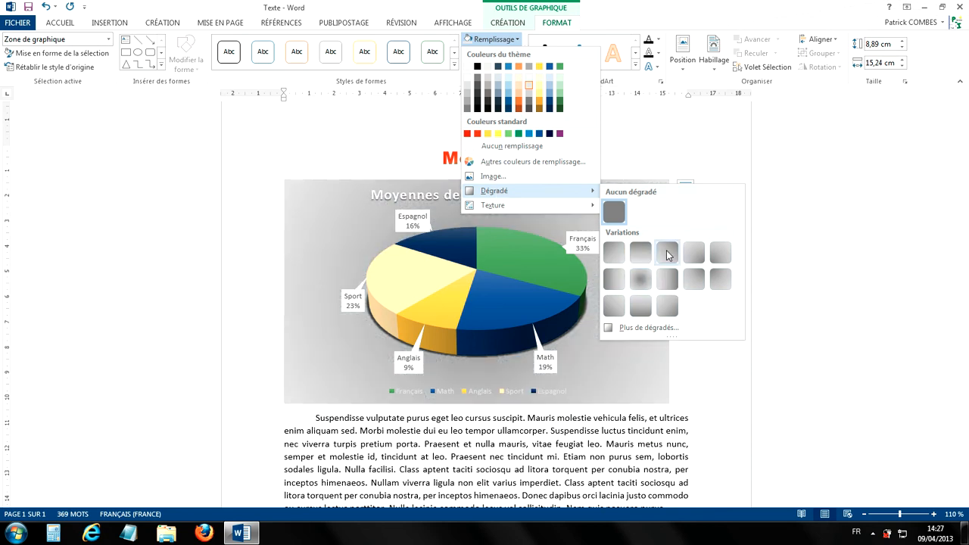
pyautogui.click(641, 330)
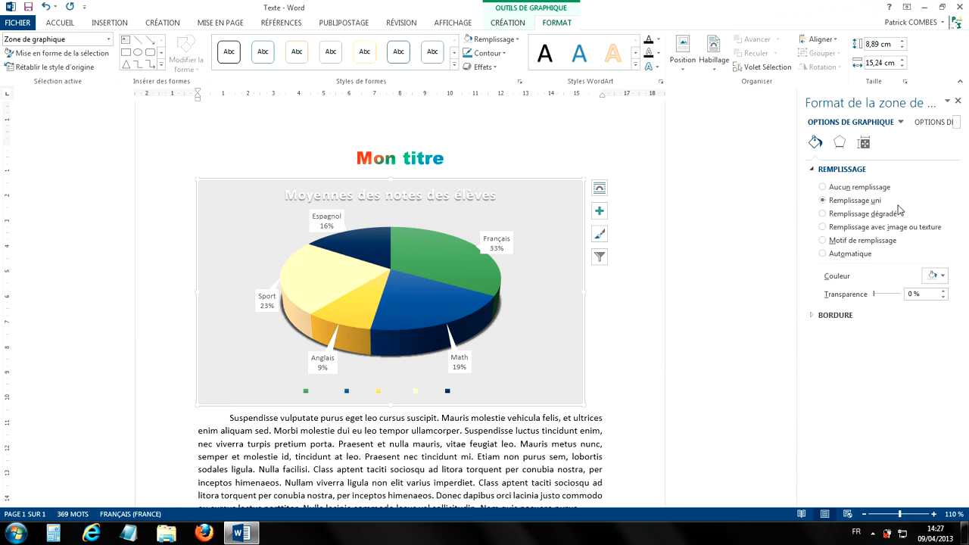
pyautogui.click(822, 214)
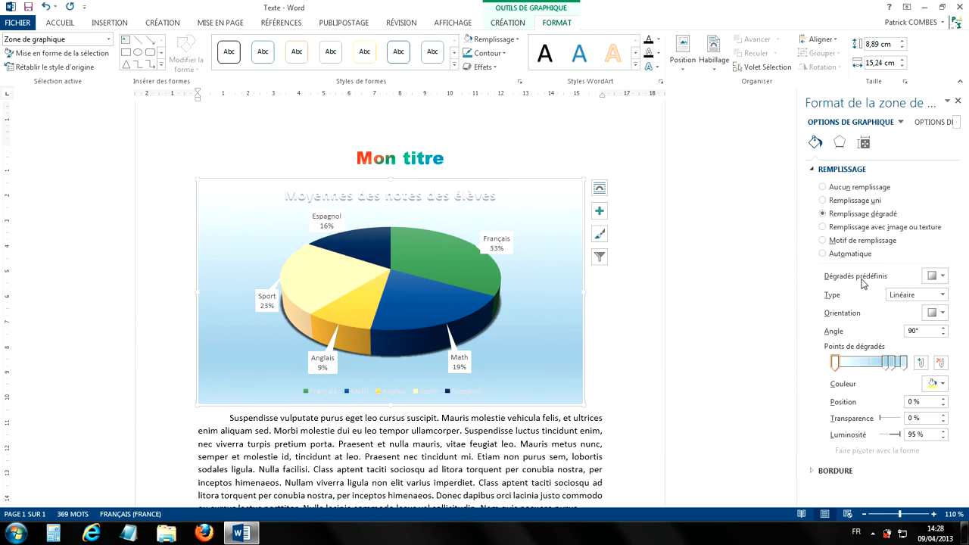
pyautogui.click(942, 277)
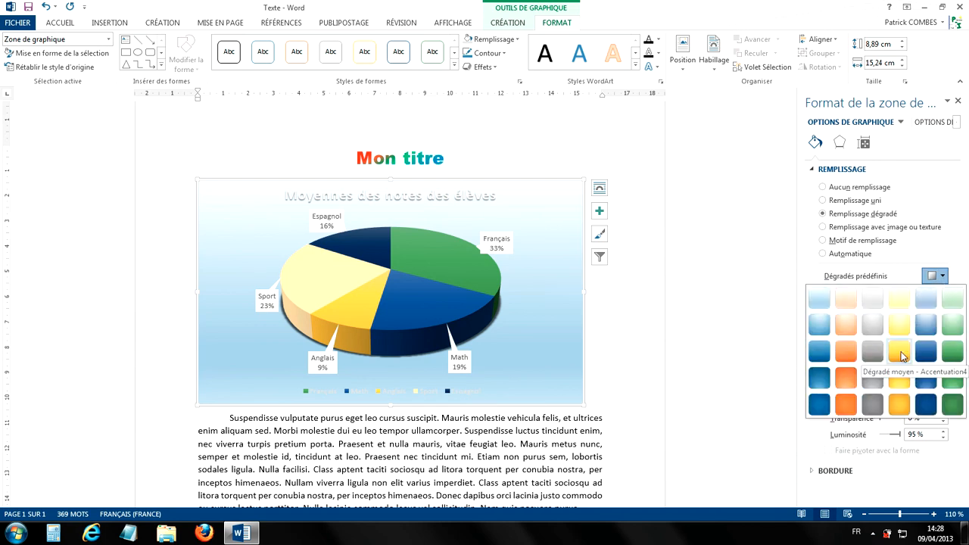
pyautogui.click(899, 351)
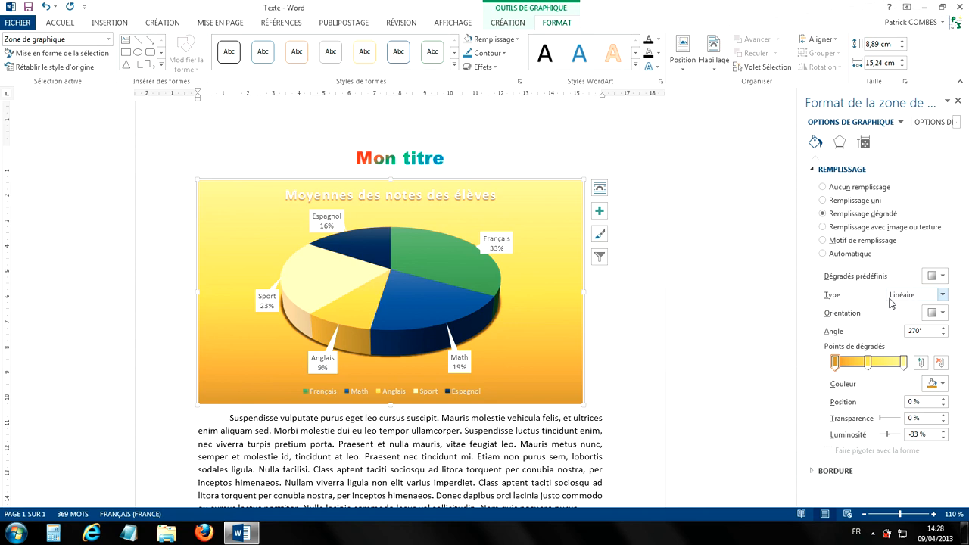
# - Set the chart area's gradient type to Radial with an orientation spreading from the centre
pyautogui.click(939, 299)
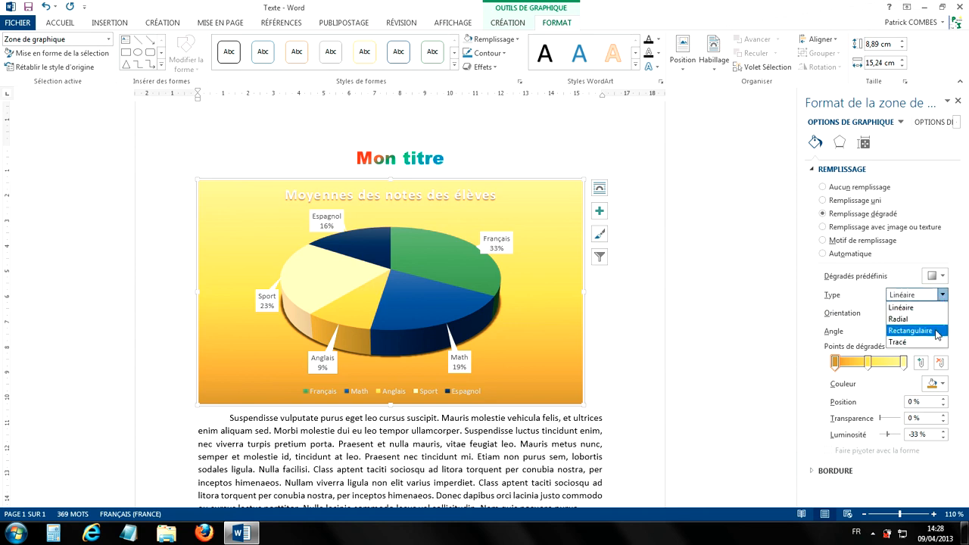
pyautogui.click(916, 320)
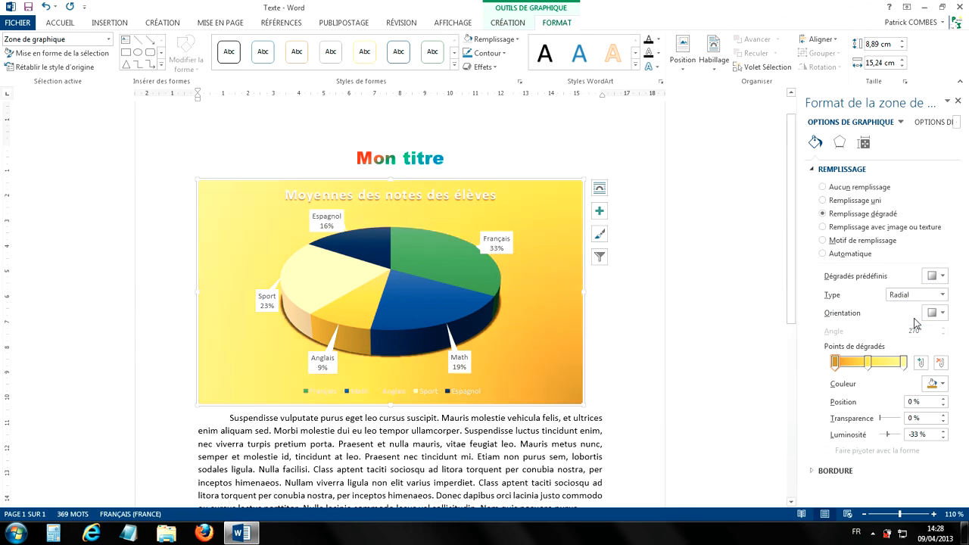
pyautogui.click(937, 314)
pyautogui.click(899, 342)
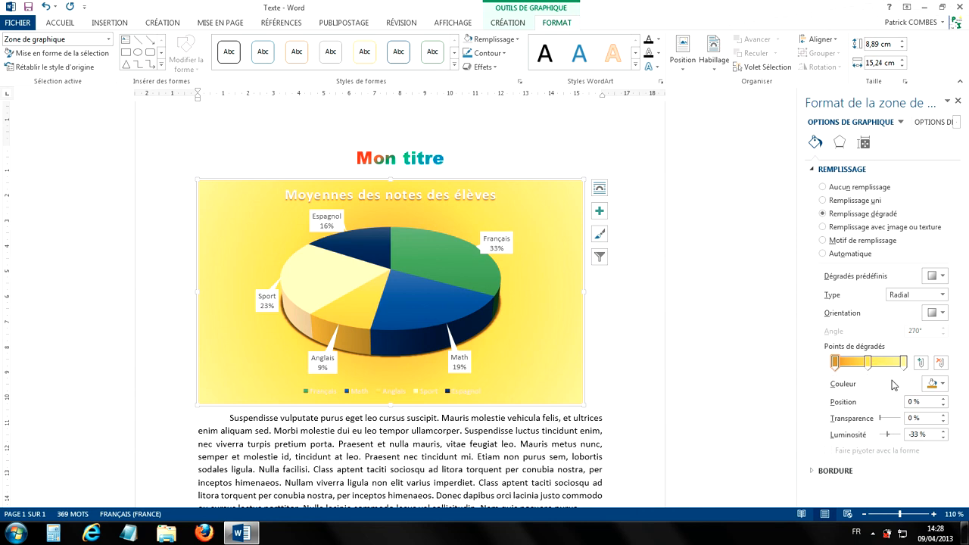
# - Recolour the first gradient stop standard red and the last gradient stop standard yellow
pyautogui.click(837, 366)
pyautogui.click(941, 386)
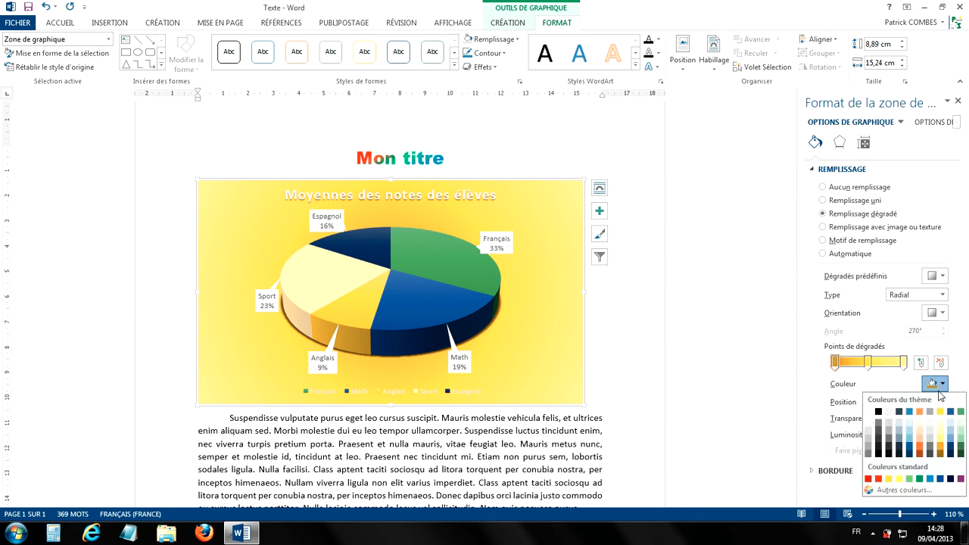
pyautogui.click(878, 480)
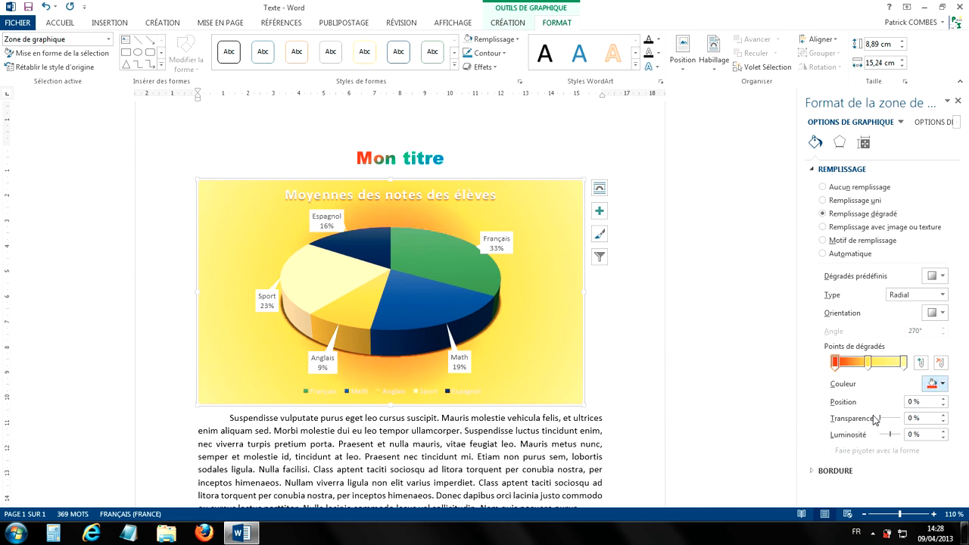
pyautogui.click(905, 362)
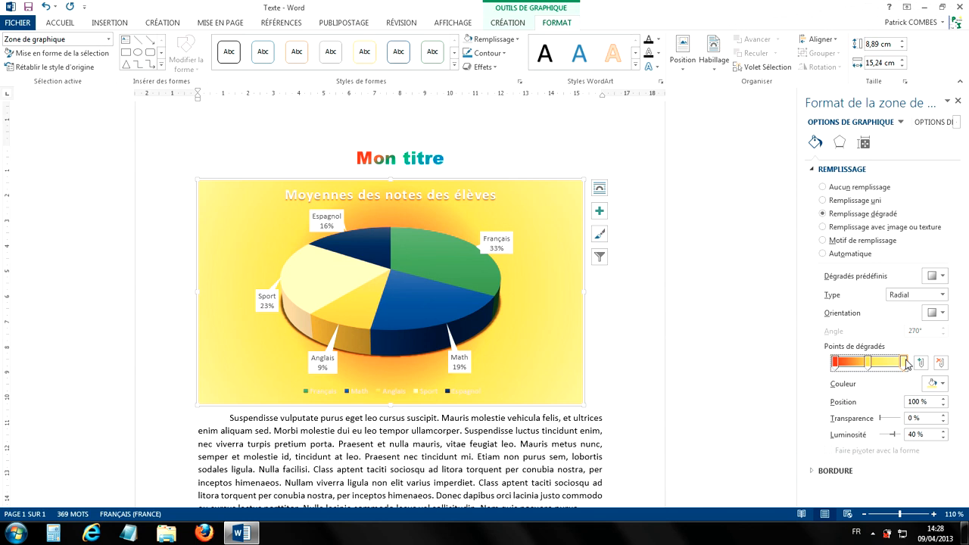
pyautogui.click(933, 384)
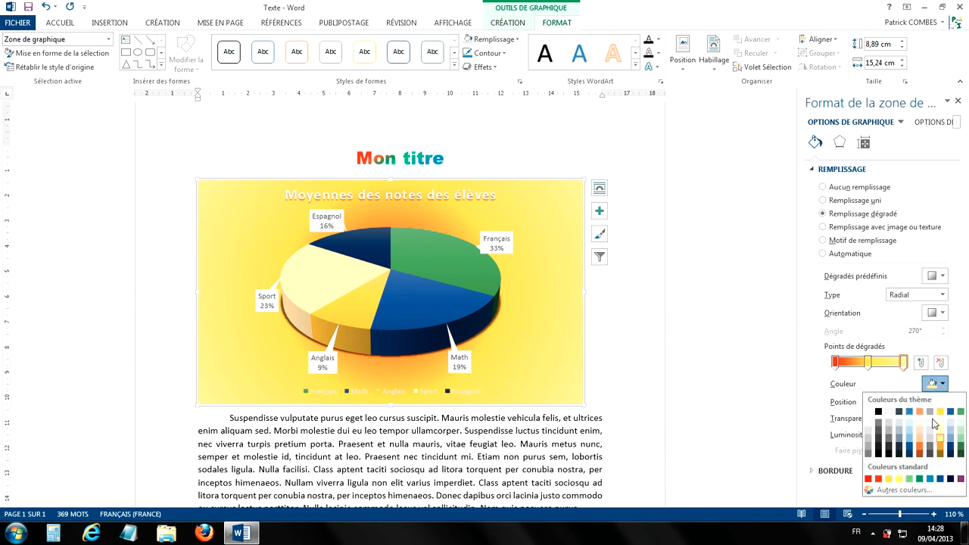
pyautogui.click(900, 478)
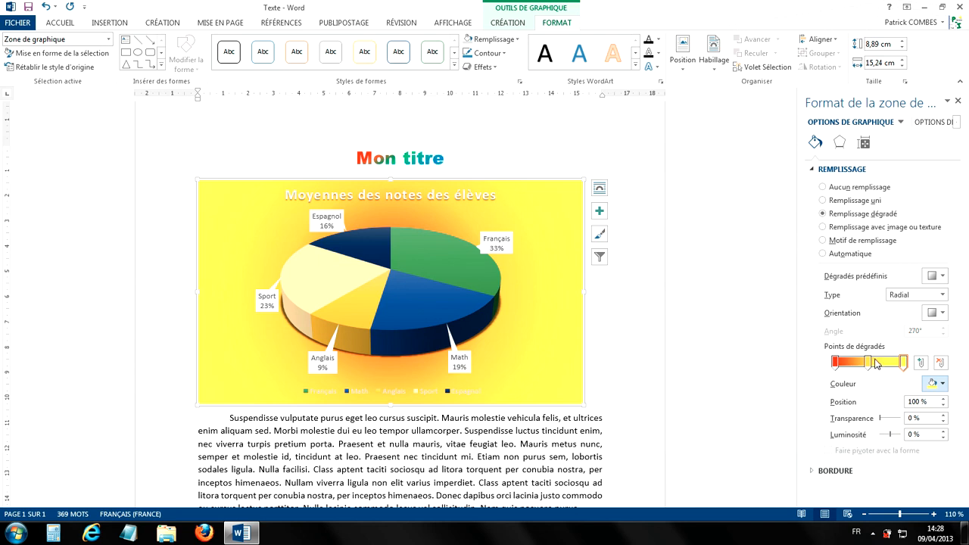
# - Remove the middle gradient stop at the 48 % position from the chart area's fill
pyautogui.click(866, 360)
pyautogui.click(867, 363)
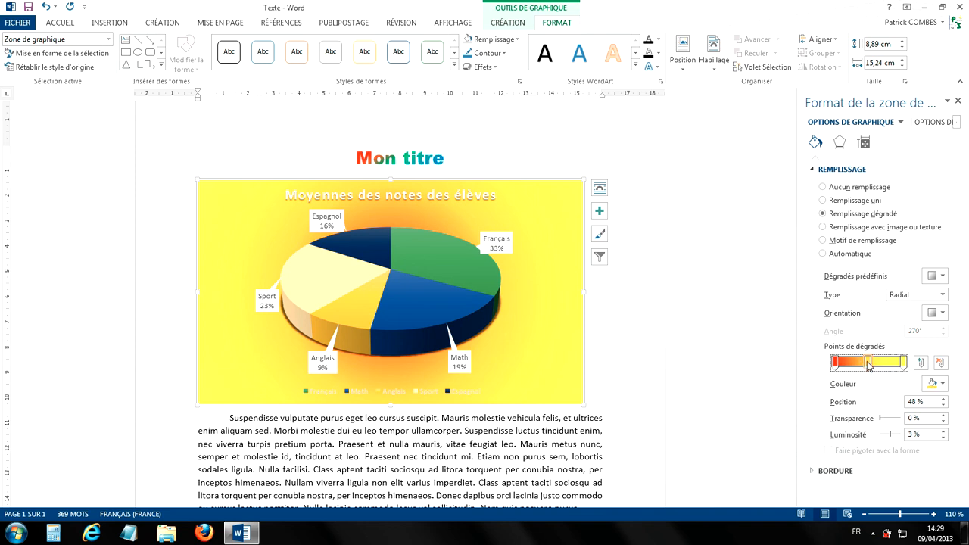
pyautogui.click(940, 364)
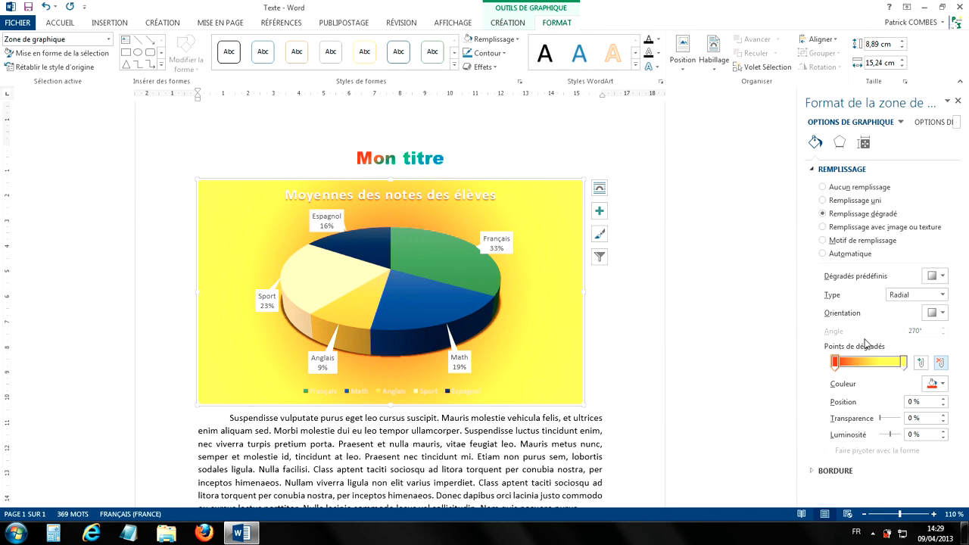
# - Add a gradient stop at the 50 % position and colour it green from the theme colours
pyautogui.click(920, 363)
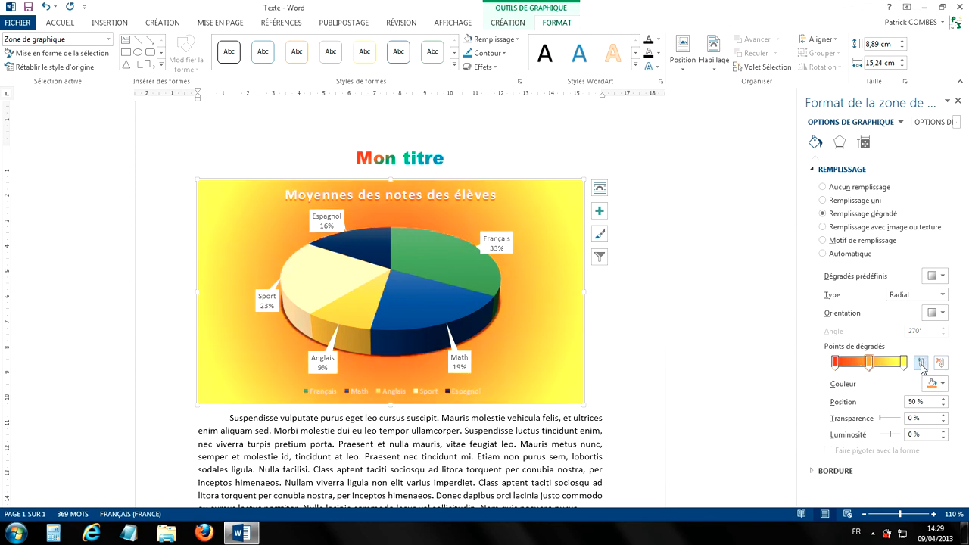
pyautogui.click(870, 362)
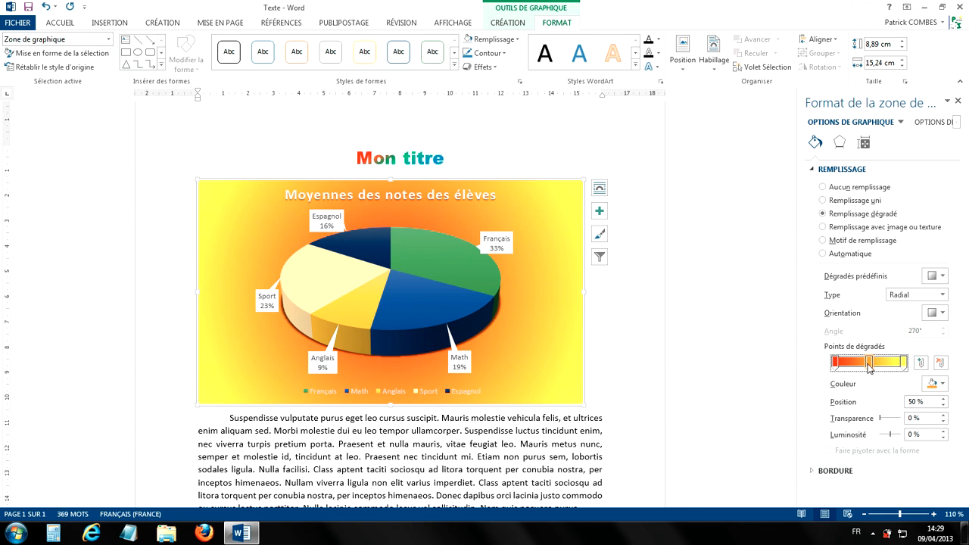
pyautogui.click(936, 384)
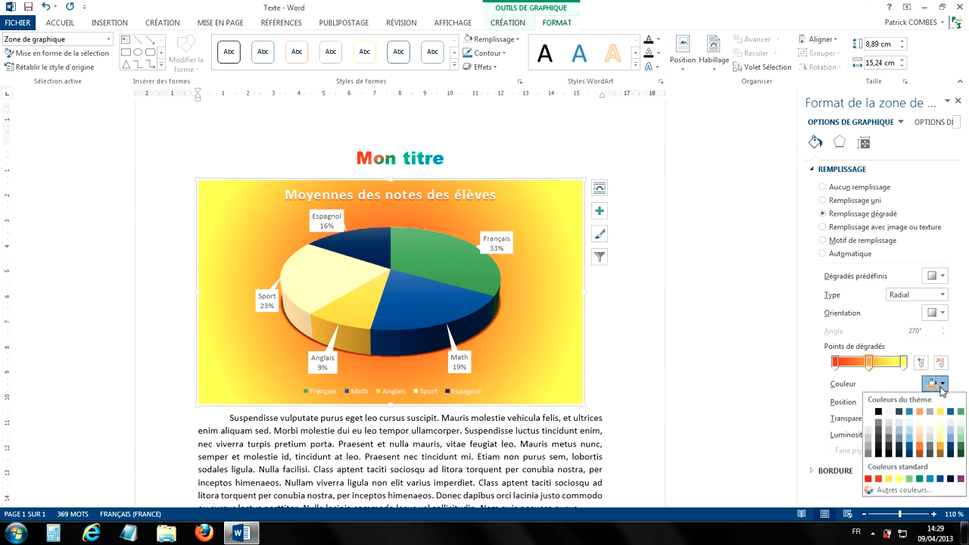
pyautogui.click(958, 427)
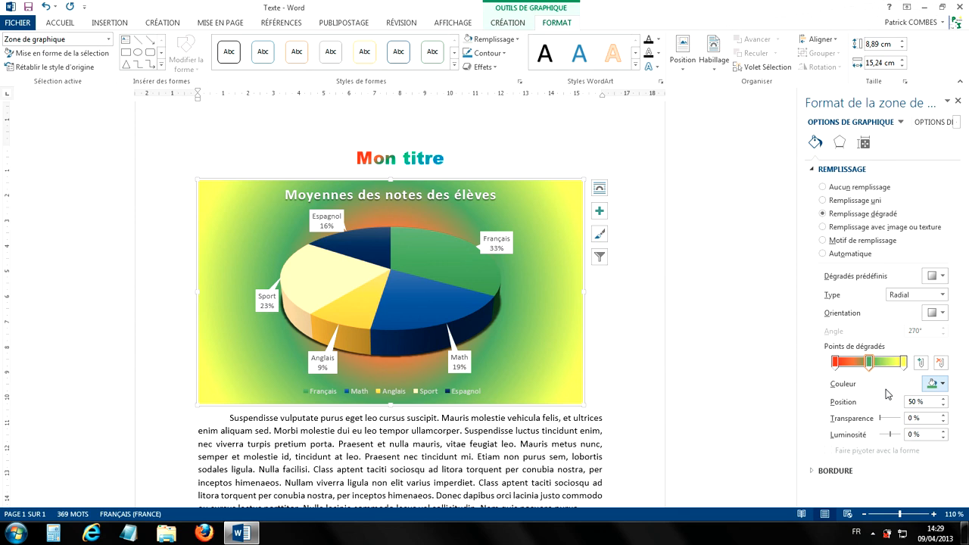
# - Shift the green middle gradient stop to the 45 % position
pyautogui.click(836, 366)
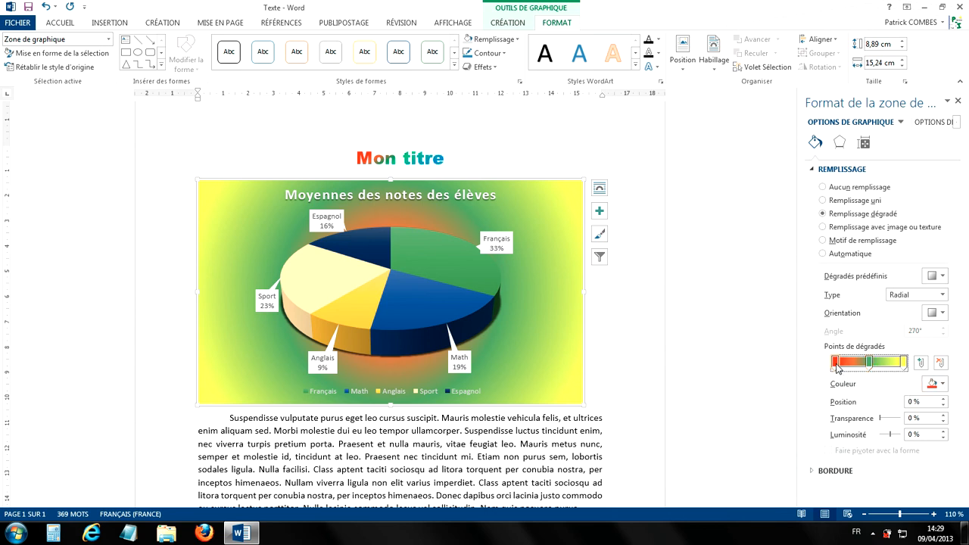
pyautogui.moveTo(838, 368); pyautogui.dragTo(867, 366)
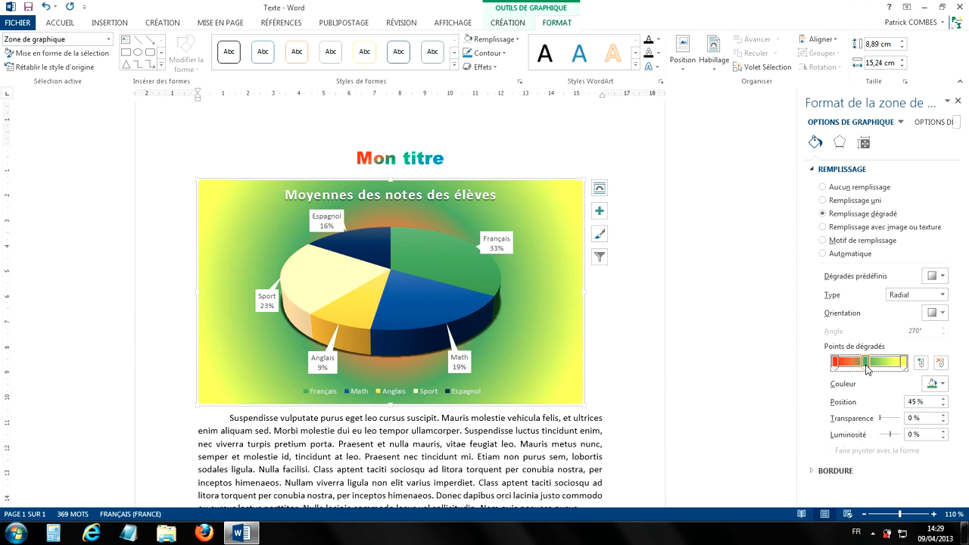
pyautogui.click(942, 407)
pyautogui.click(943, 406)
pyautogui.click(943, 406)
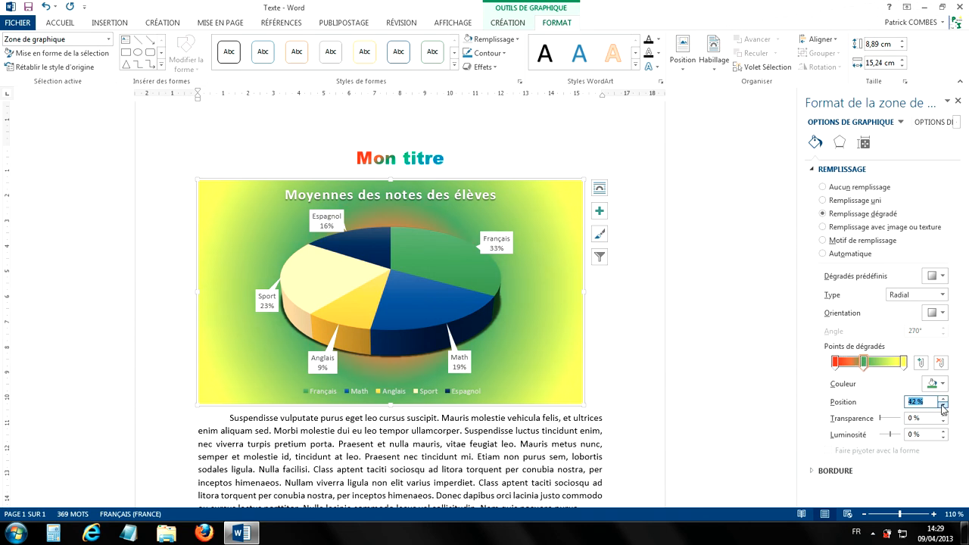
pyautogui.click(942, 407)
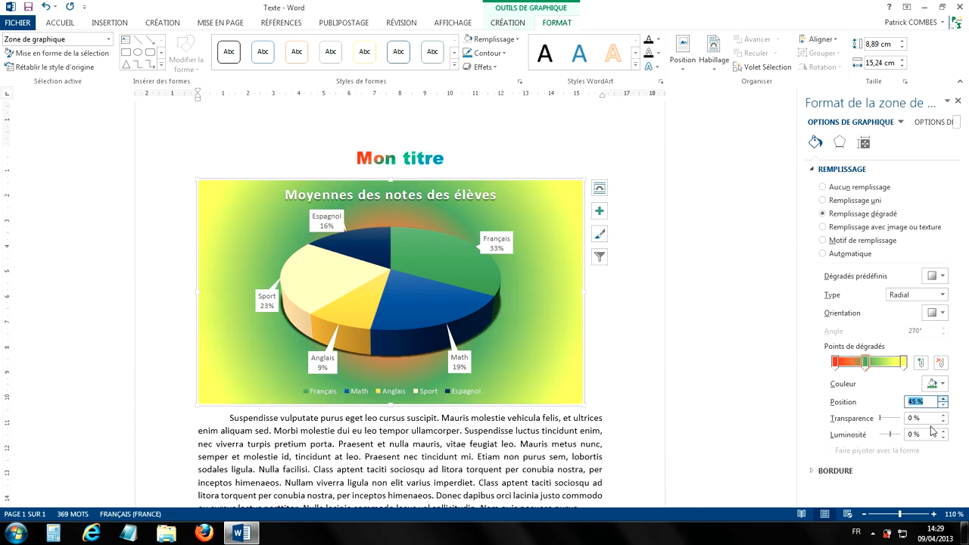
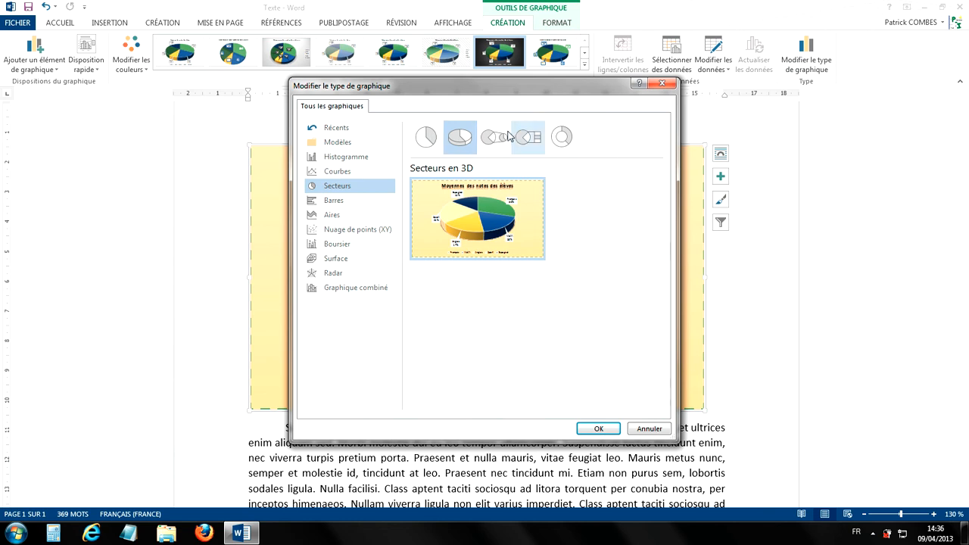
# - Try the flat Secteurs chart type on the chart and restore the Secteurs en 3D type
pyautogui.click(426, 143)
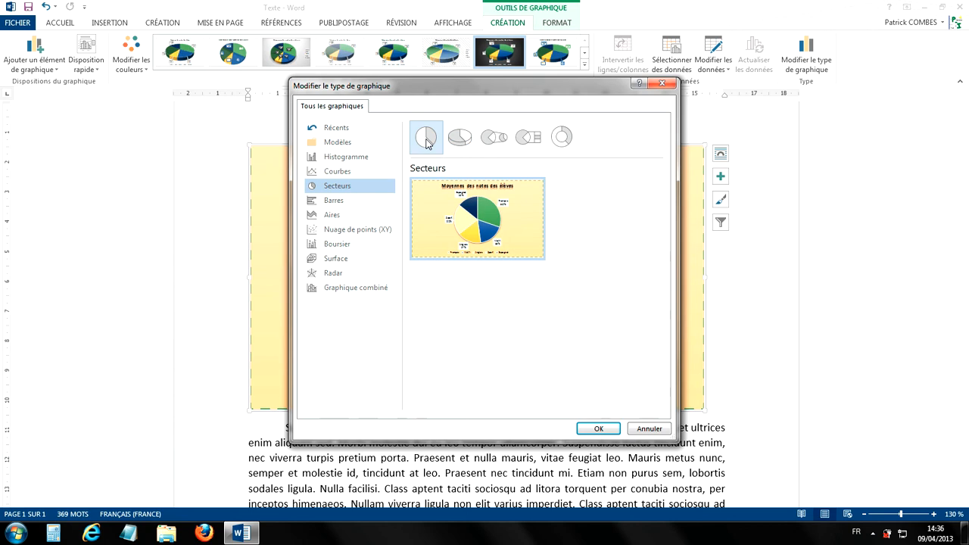
pyautogui.click(597, 430)
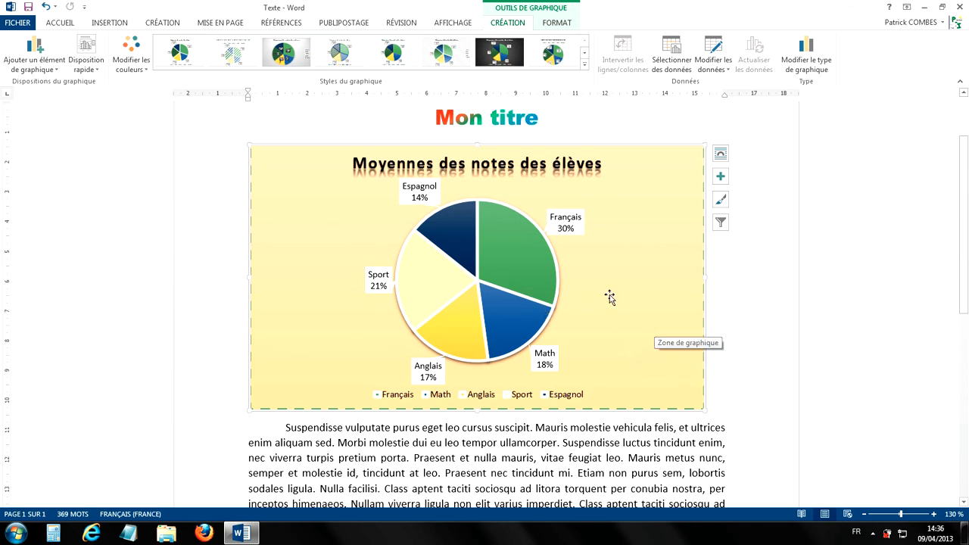
pyautogui.click(816, 72)
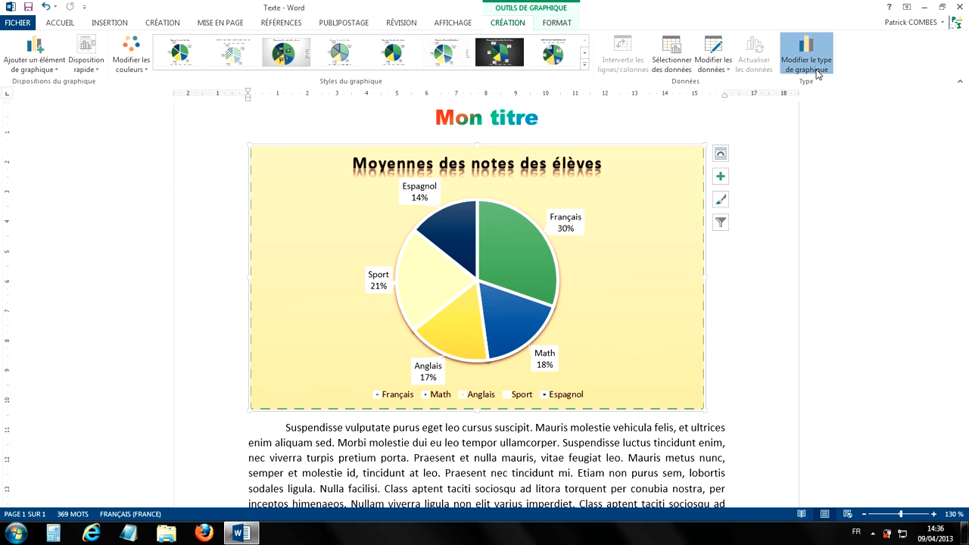
pyautogui.click(459, 137)
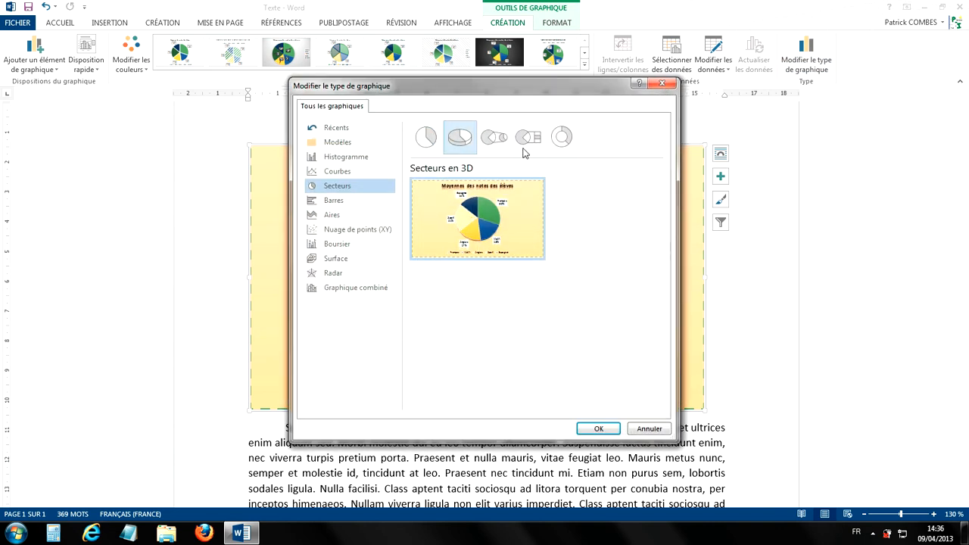
pyautogui.click(600, 429)
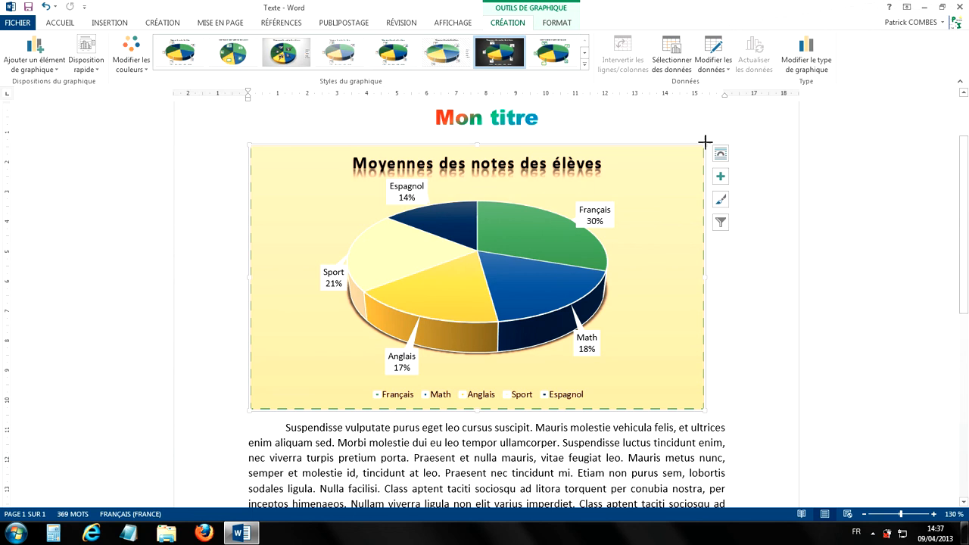
# - Shrink the chart to about 9 cm wide and move it inside the Suspendisse paragraph, within the first word sociosqu
pyautogui.moveTo(703, 147)
pyautogui.mouseDown()
pyautogui.moveTo(601, 210)
pyautogui.moveTo(537, 230)
pyautogui.moveTo(616, 143)
pyautogui.moveTo(471, 223)
pyautogui.moveTo(500, 207)
pyautogui.moveTo(493, 200)
pyautogui.moveTo(516, 196)
pyautogui.mouseUp()
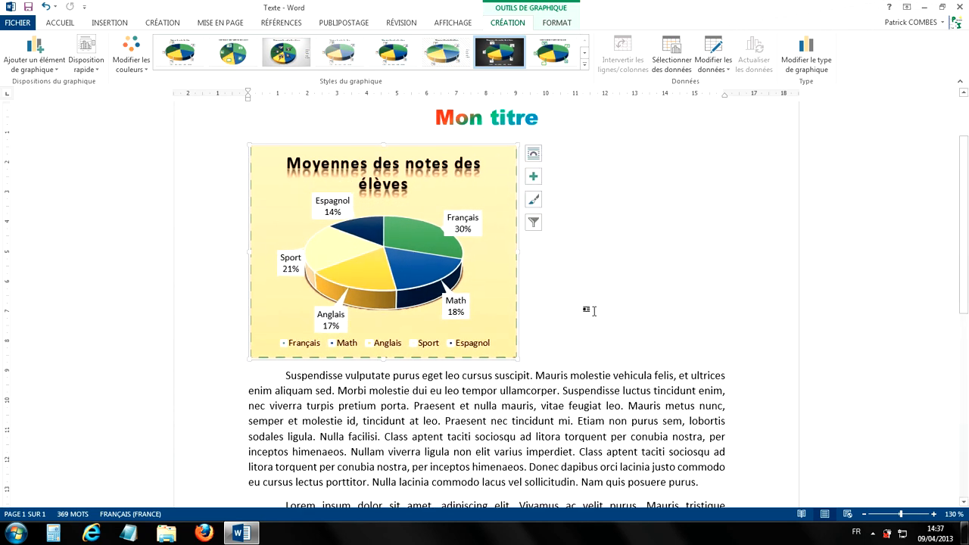
pyautogui.scroll(-1, 593, 310)
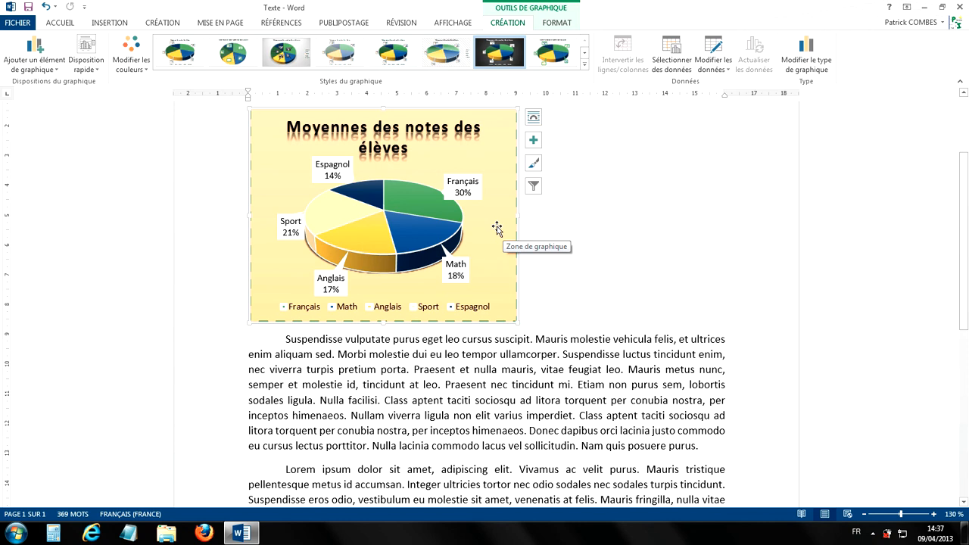
pyautogui.moveTo(497, 229); pyautogui.dragTo(500, 255)
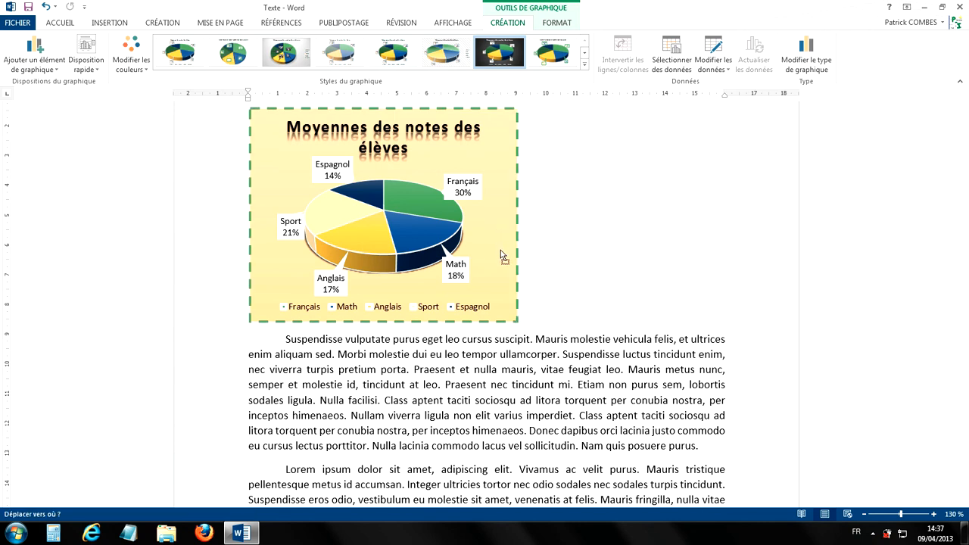
pyautogui.moveTo(503, 321); pyautogui.dragTo(512, 374)
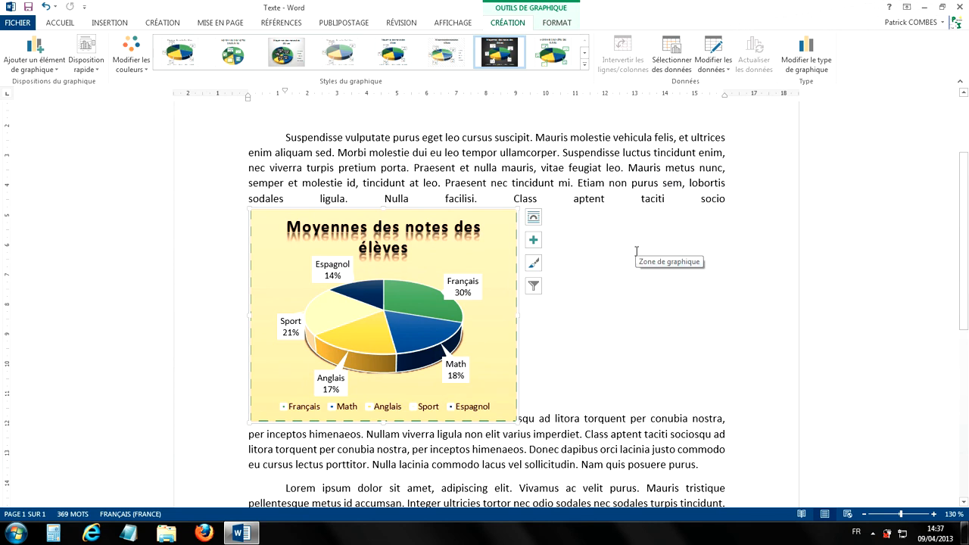
# - Try placing the pie chart in front of the text (Devant le texte) and behind it (Derrière le texte)
pyautogui.keyDown('ctrl'); pyautogui.scroll(-4, 630, 265); pyautogui.keyUp('ctrl')
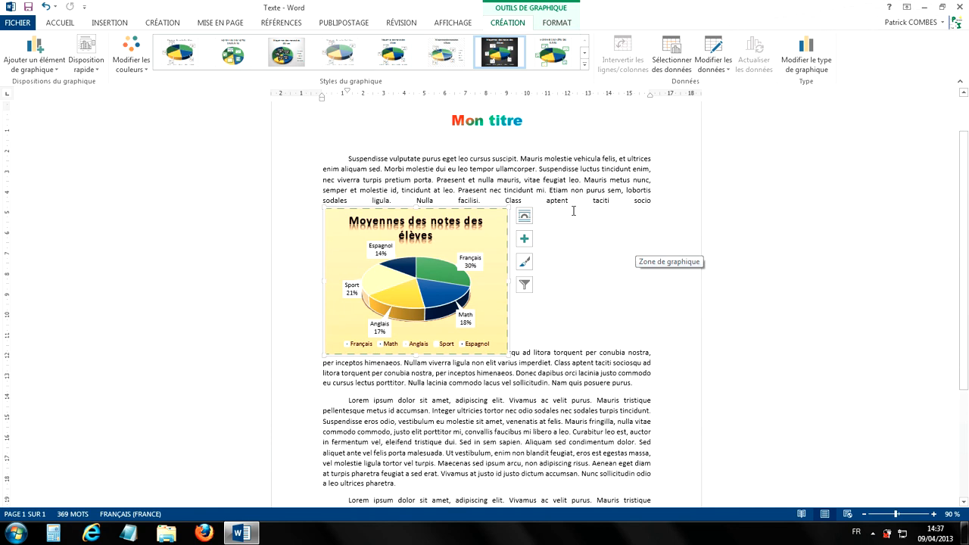
pyautogui.click(562, 190)
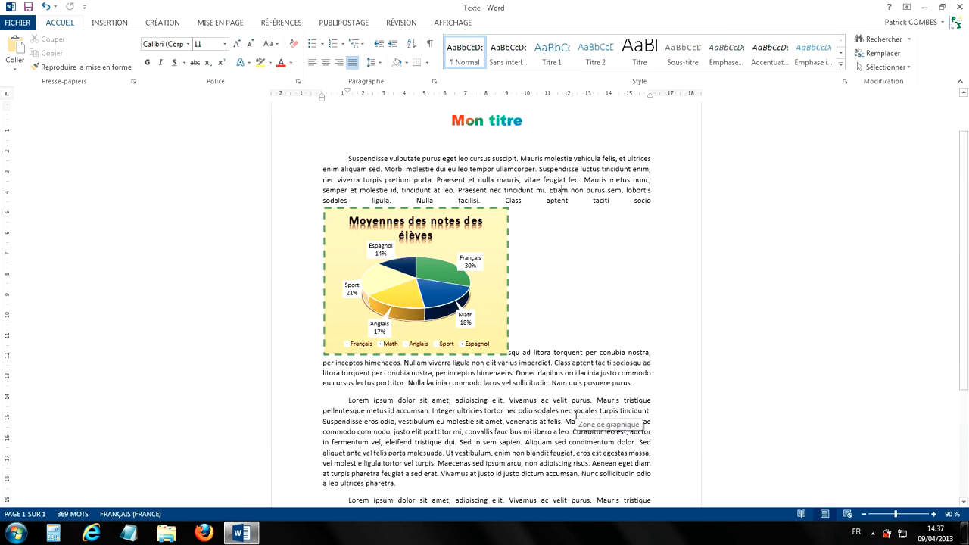
pyautogui.click(498, 221)
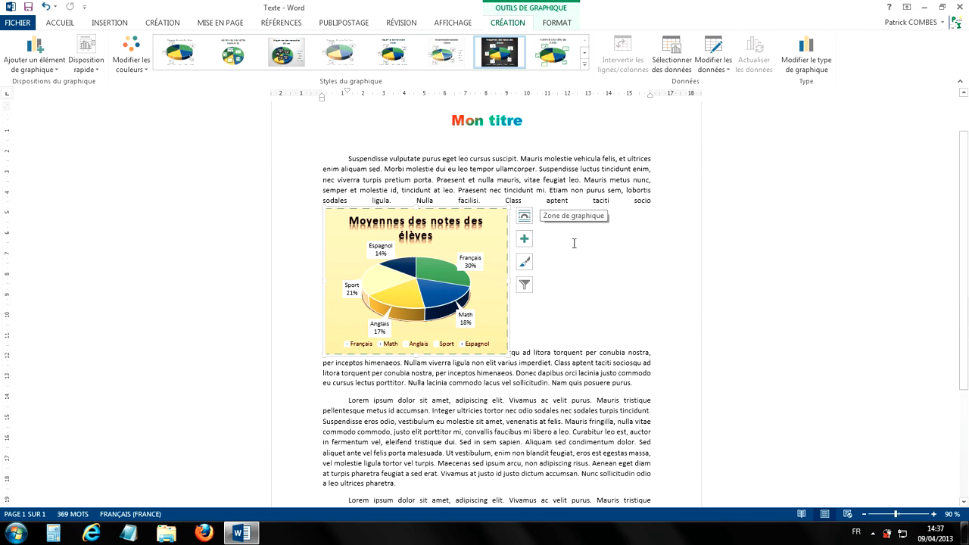
pyautogui.click(550, 23)
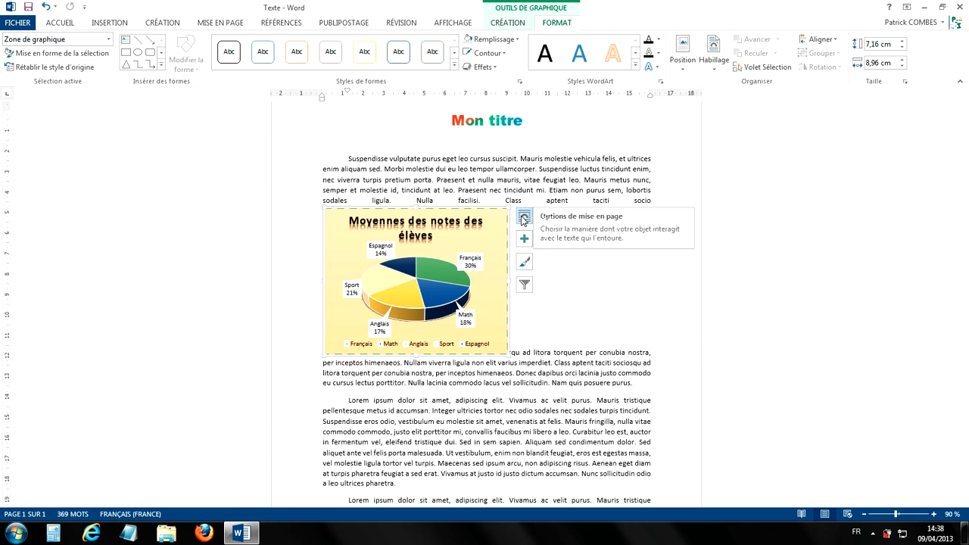
pyautogui.click(712, 70)
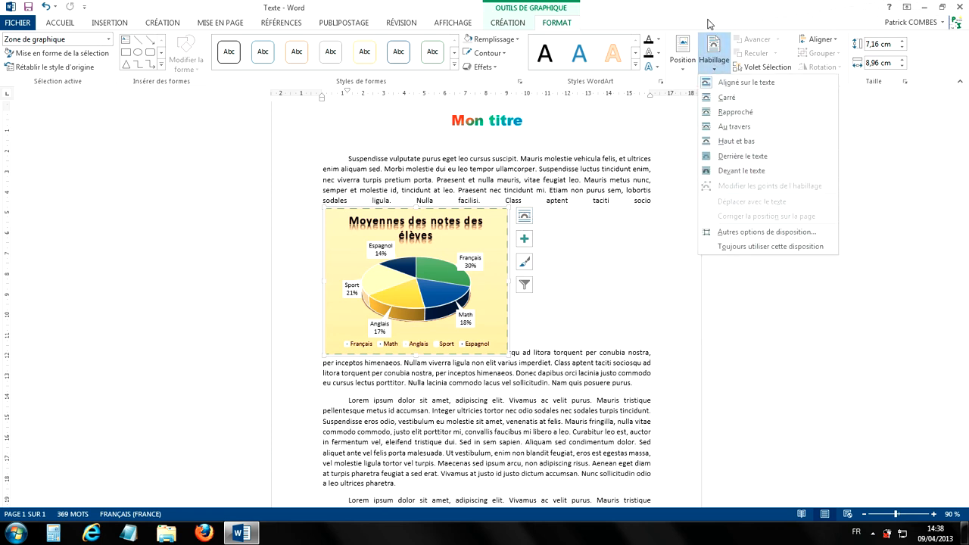
pyautogui.click(527, 217)
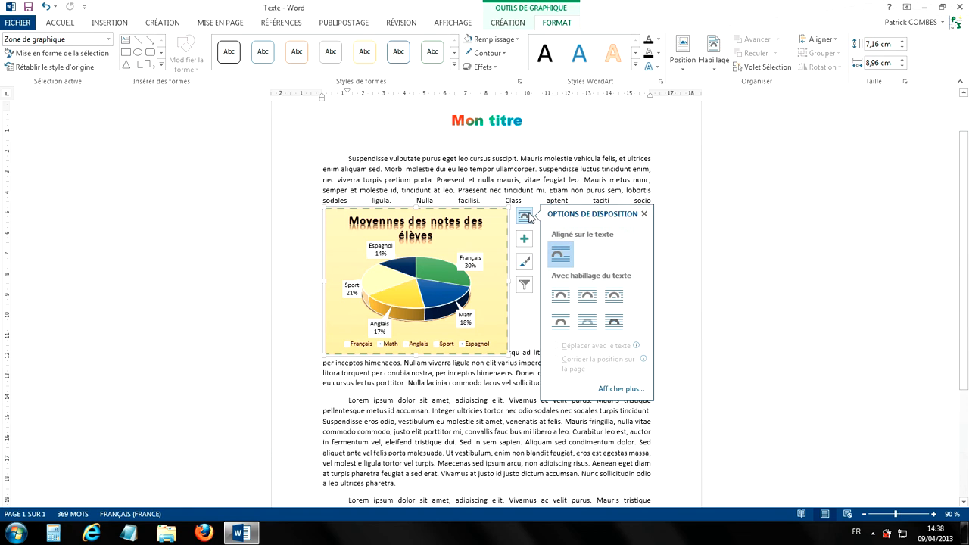
pyautogui.click(615, 323)
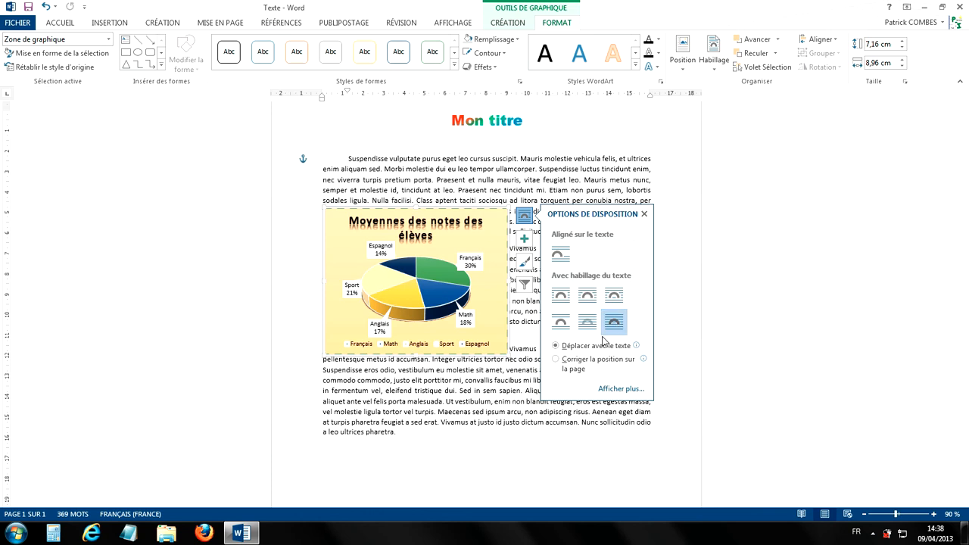
pyautogui.click(587, 325)
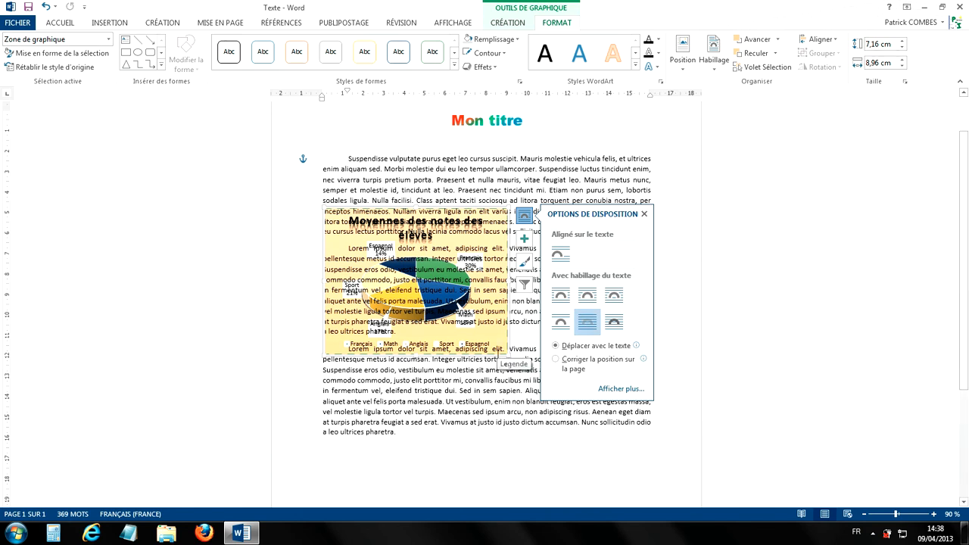
# - Apply square text wrapping (Carré) to the pie chart and deselect it
pyautogui.click(561, 298)
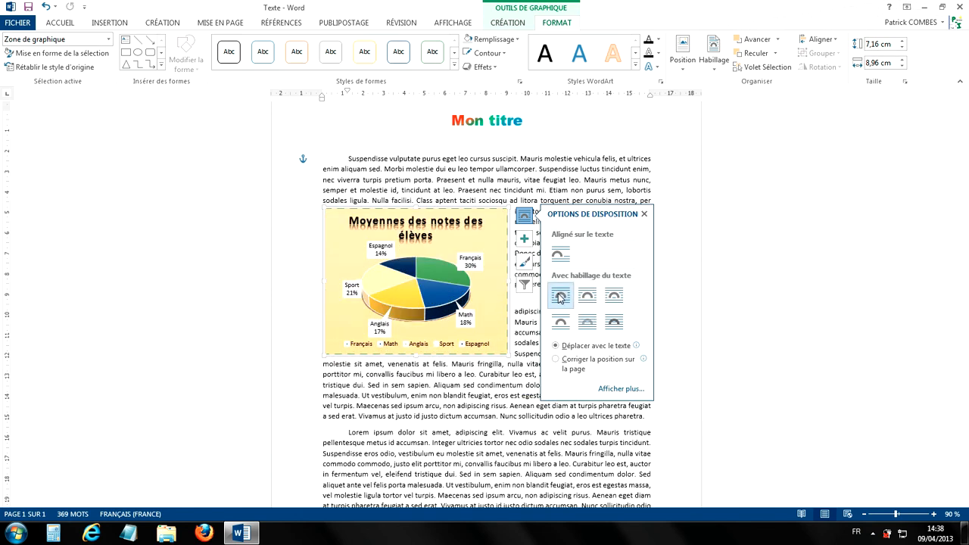
pyautogui.click(636, 180)
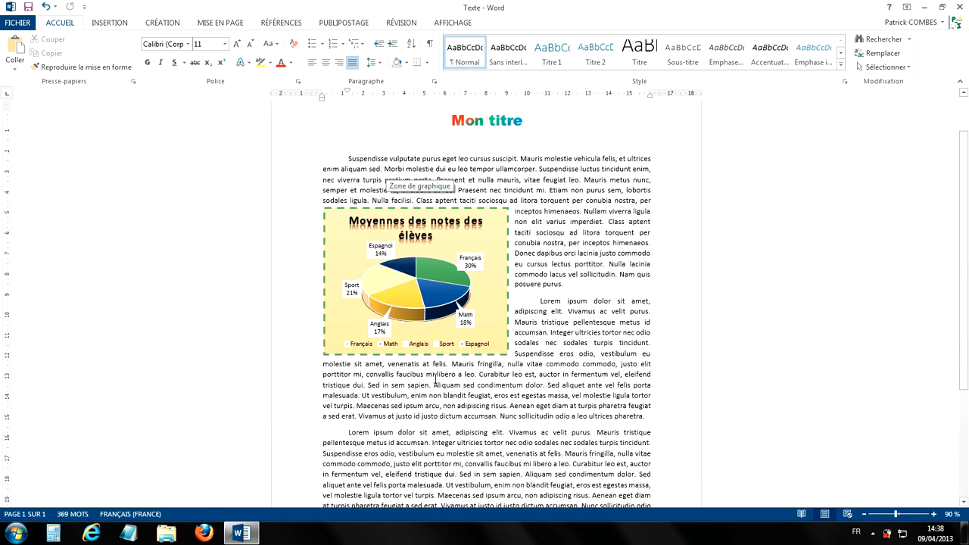
pyautogui.scroll(3, 498, 277)
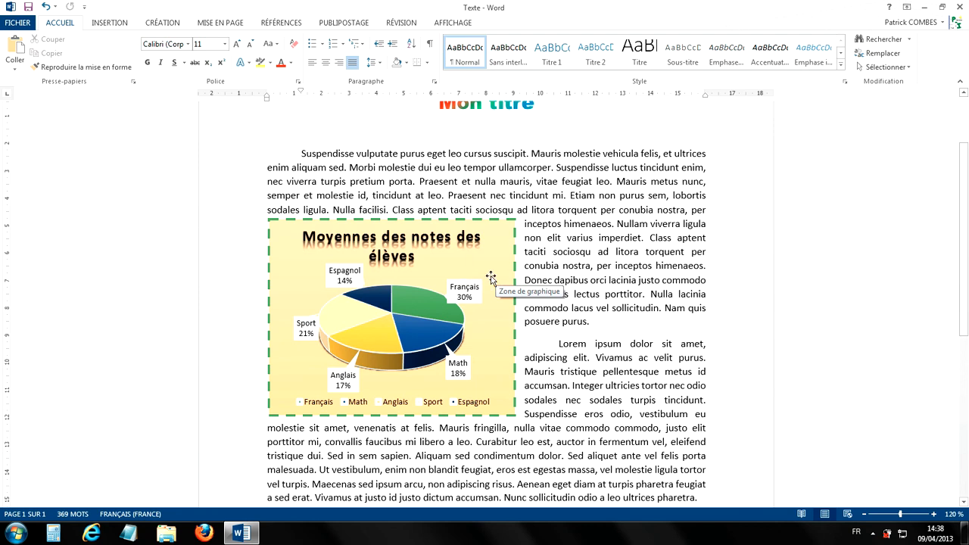
pyautogui.scroll(1, 603, 278)
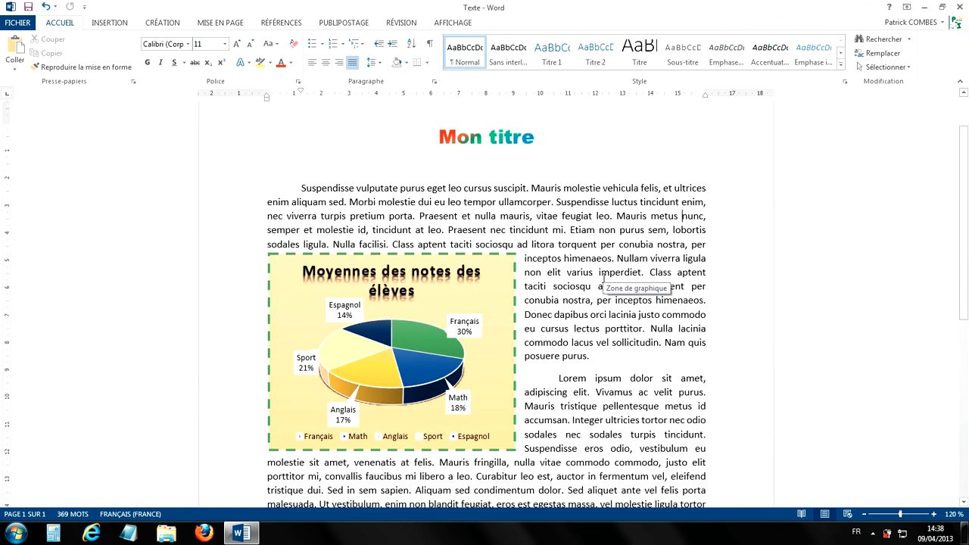
# - Delete the pie chart from the document
pyautogui.click(505, 288)
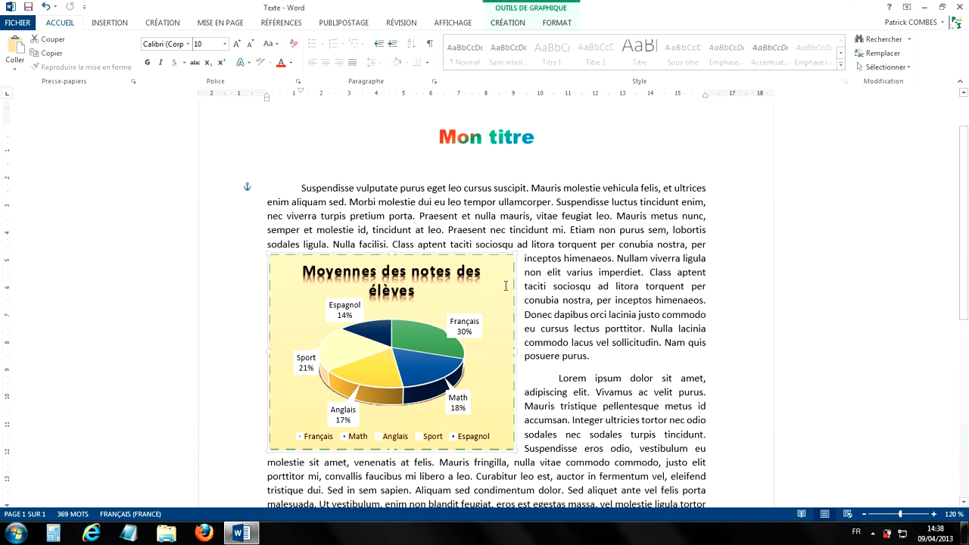
pyautogui.press('Delete')
pyautogui.scroll(1, 462, 192)
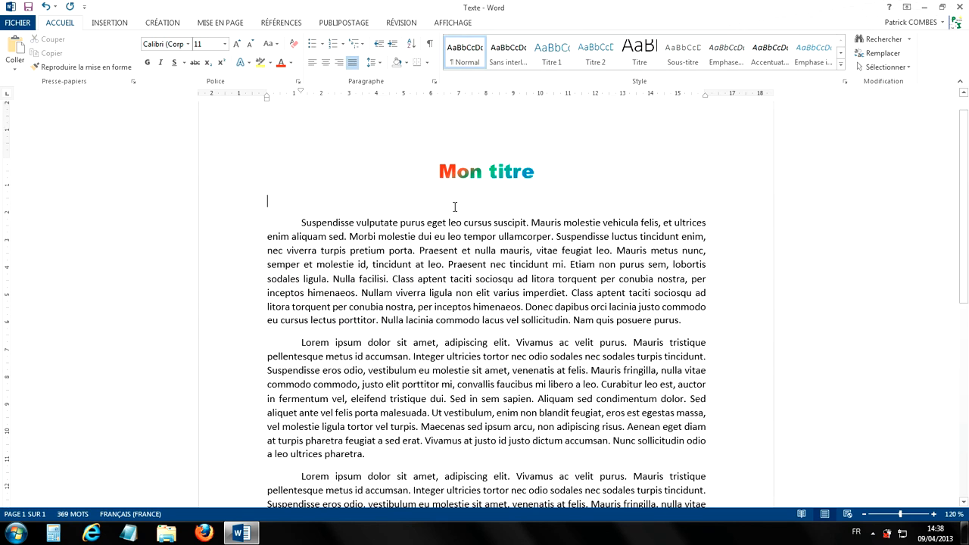
# - Insert a Histogramme 3D groupé chart in the empty paragraph below the title Mon titre
pyautogui.click(110, 22)
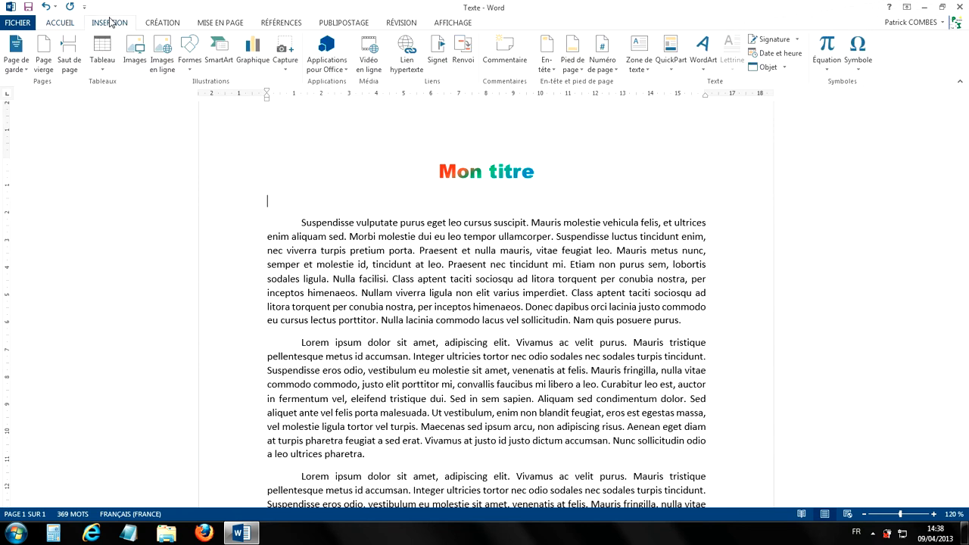
pyautogui.click(252, 53)
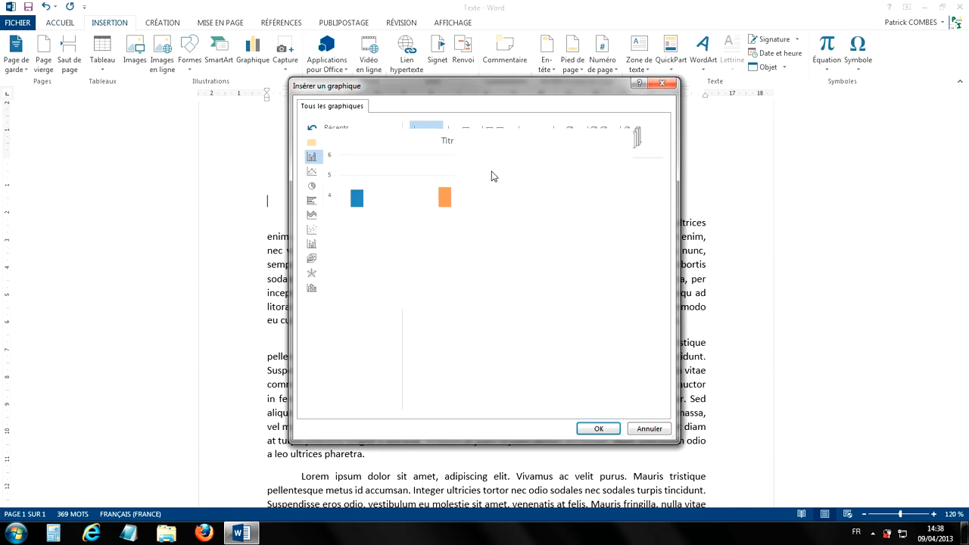
pyautogui.moveTo(486, 236)
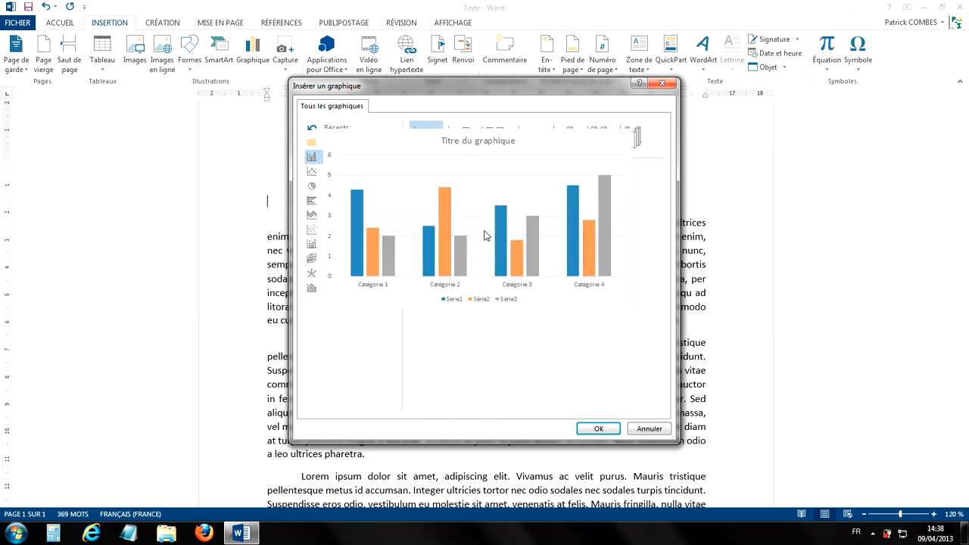
pyautogui.click(542, 148)
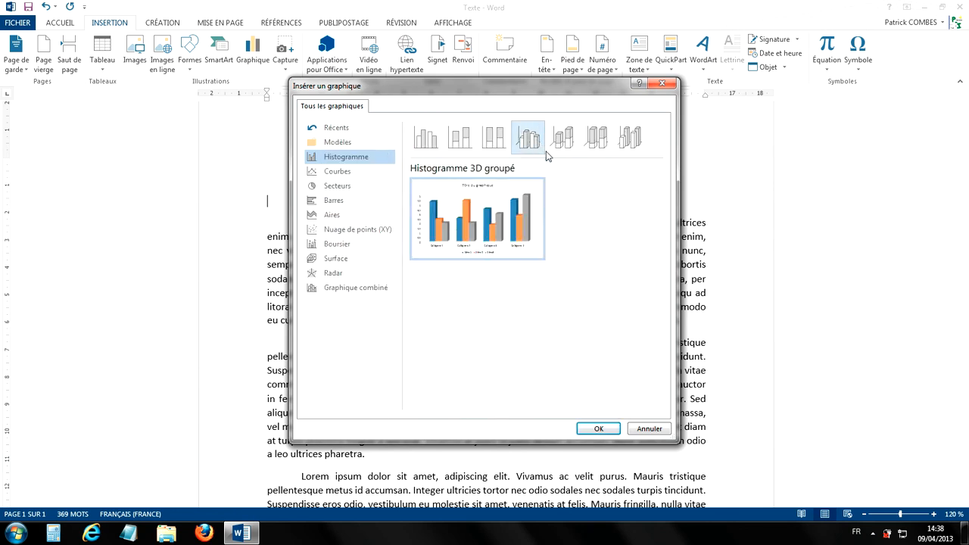
pyautogui.click(606, 429)
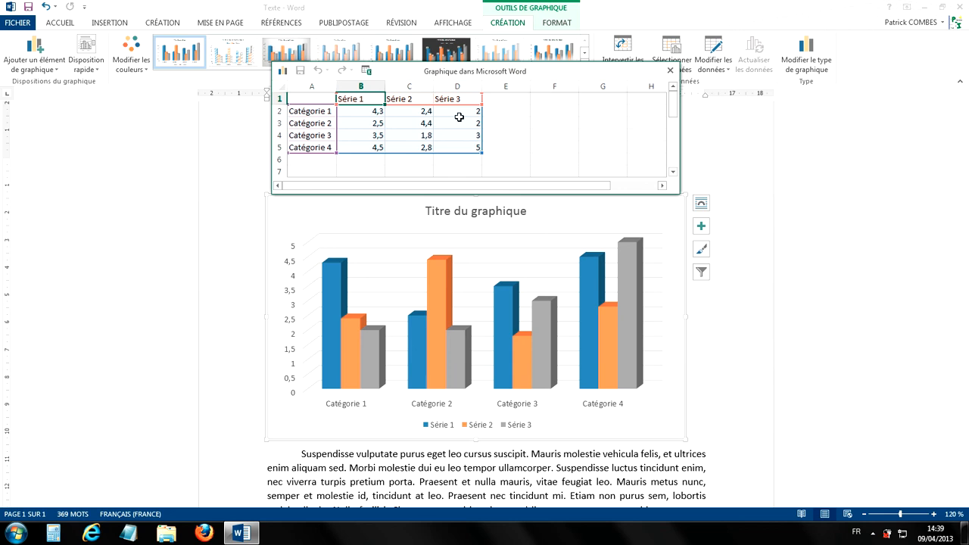
# - Replace the three series headings in B1:D1 of the chart data with the students' first names
pyautogui.write('Pierre')
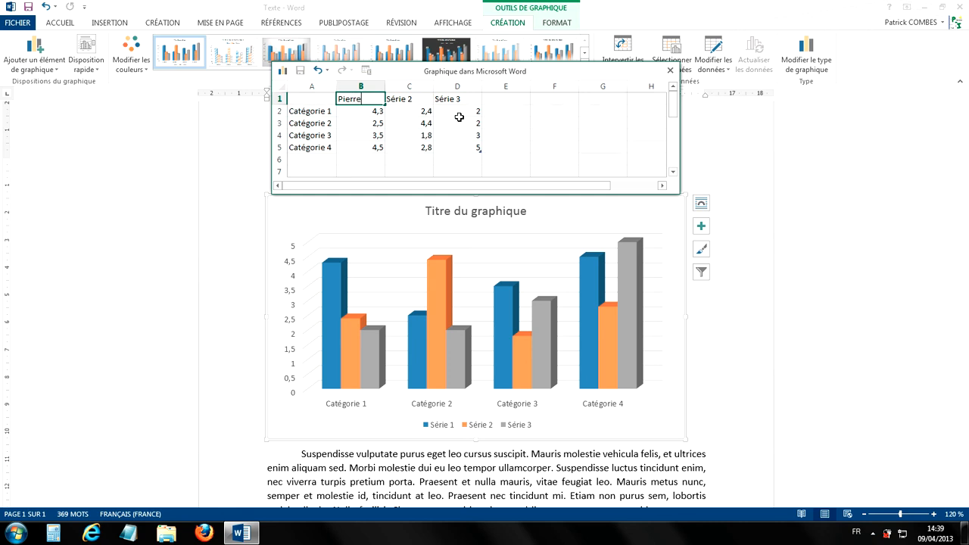
pyautogui.press('Tab')
pyautogui.write('Ma')
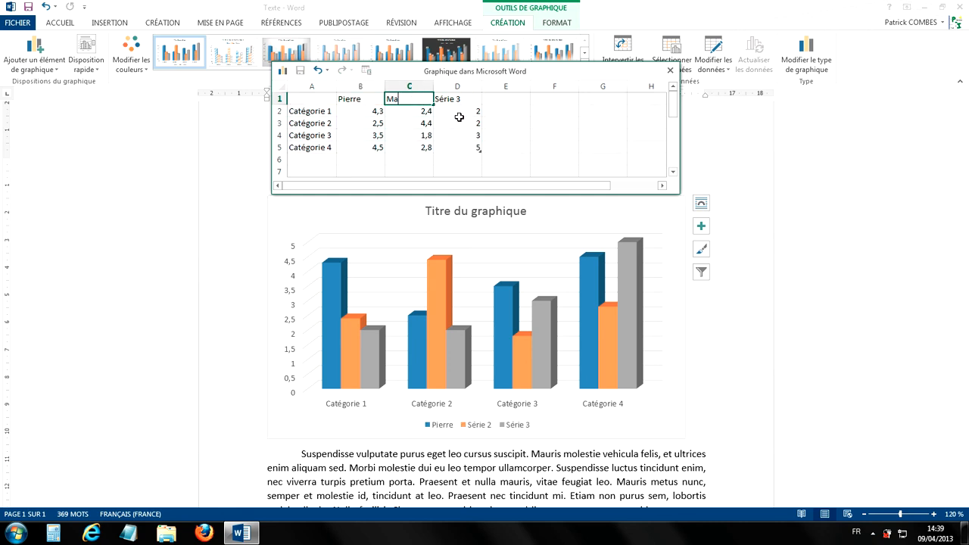
pyautogui.write('rie')
pyautogui.press('Tab')
pyautogui.write('Olivier')
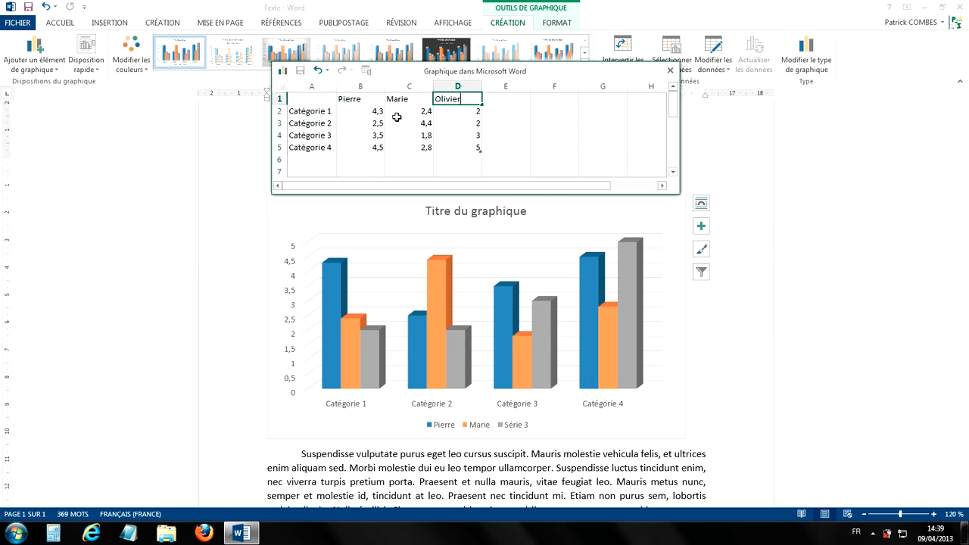
# - Name the categories in A2:A5 of the chart data Français, Math, Espagnol and Sport
pyautogui.click(313, 111)
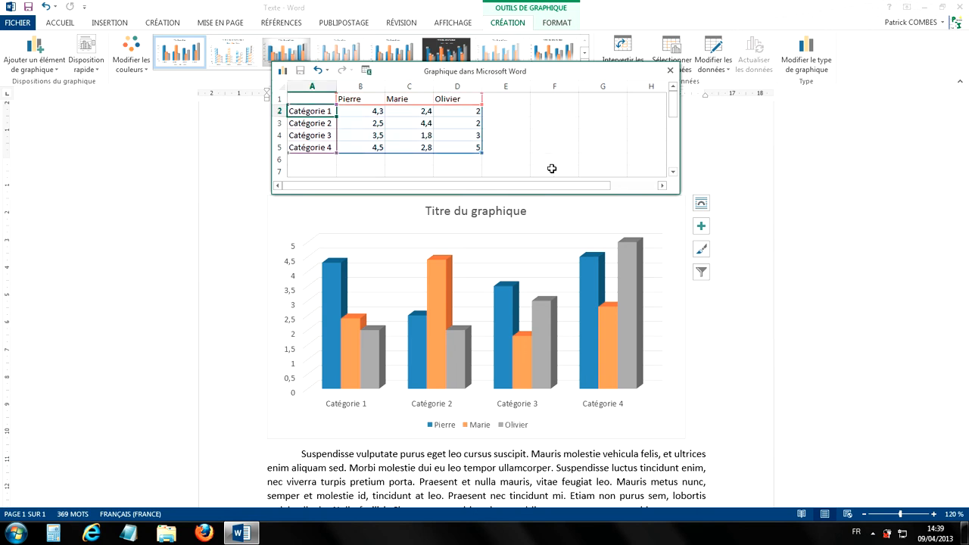
pyautogui.write('Franç')
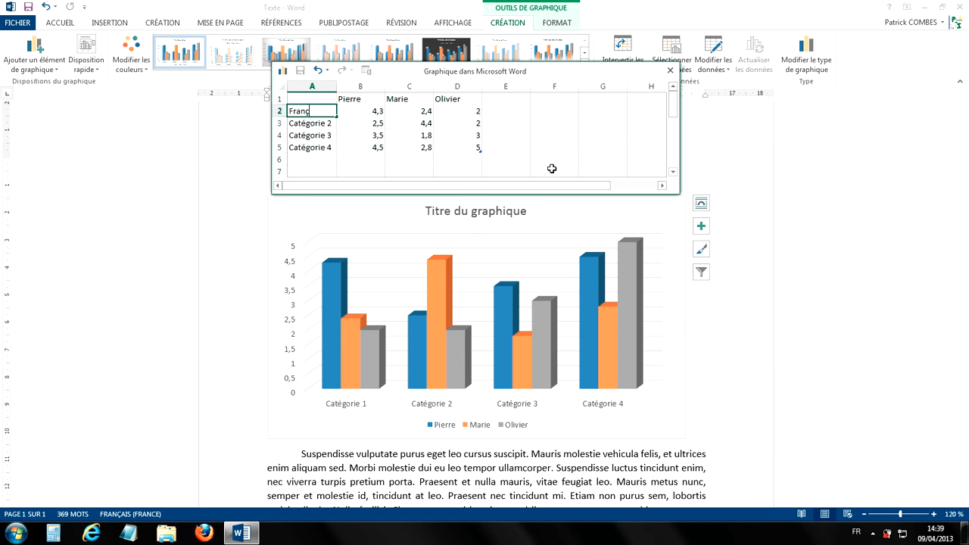
pyautogui.press('Return')
pyautogui.write('Math')
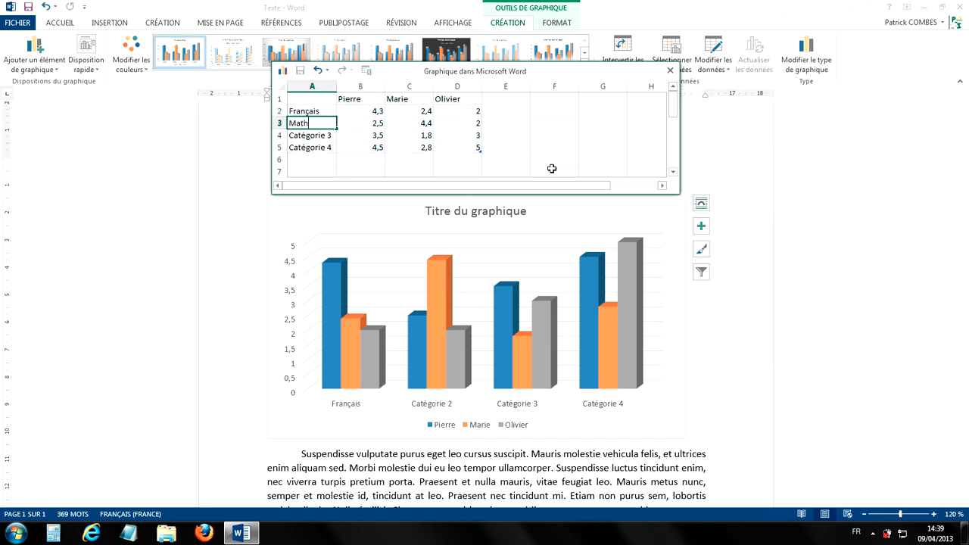
pyautogui.press('Return')
pyautogui.write('Espa')
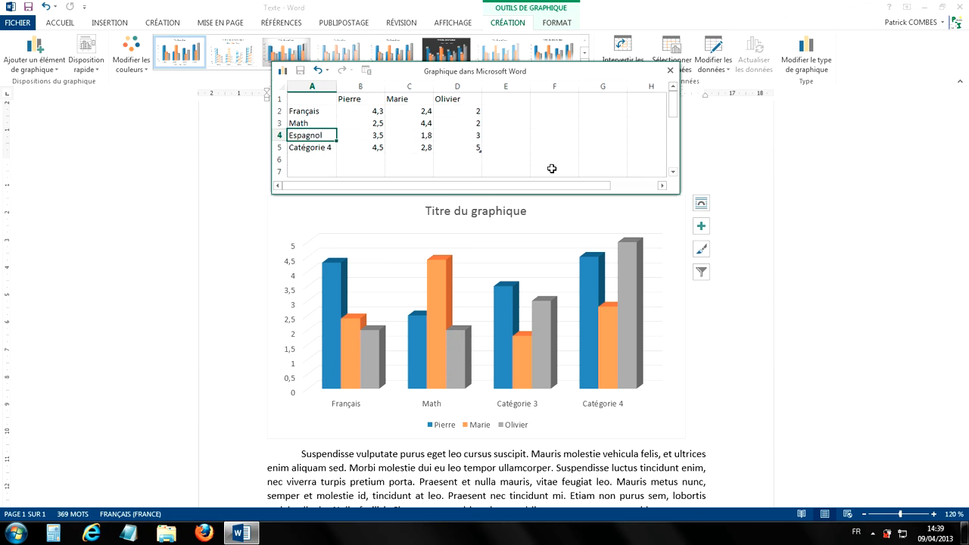
pyautogui.write('gnol')
pyautogui.press('Return')
pyautogui.write('Sport')
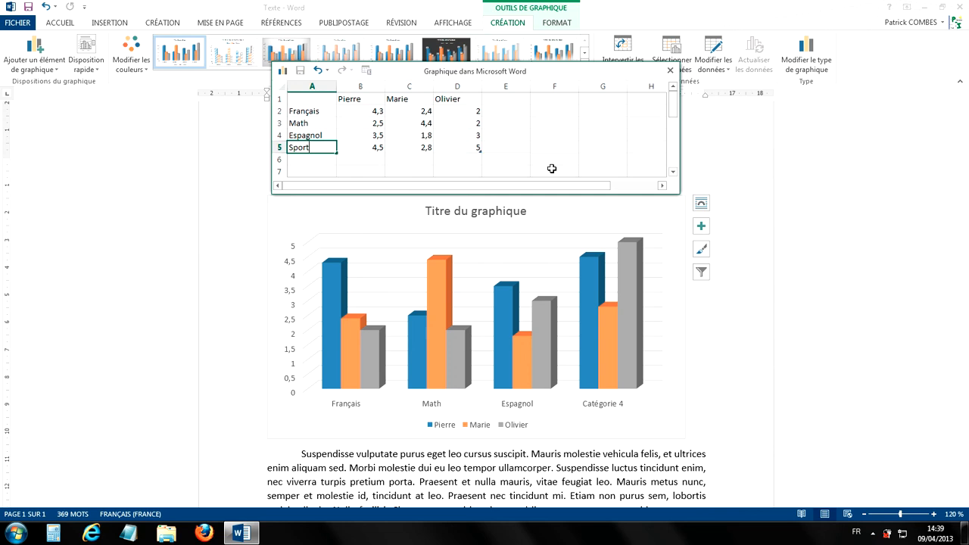
pyautogui.press('Return')
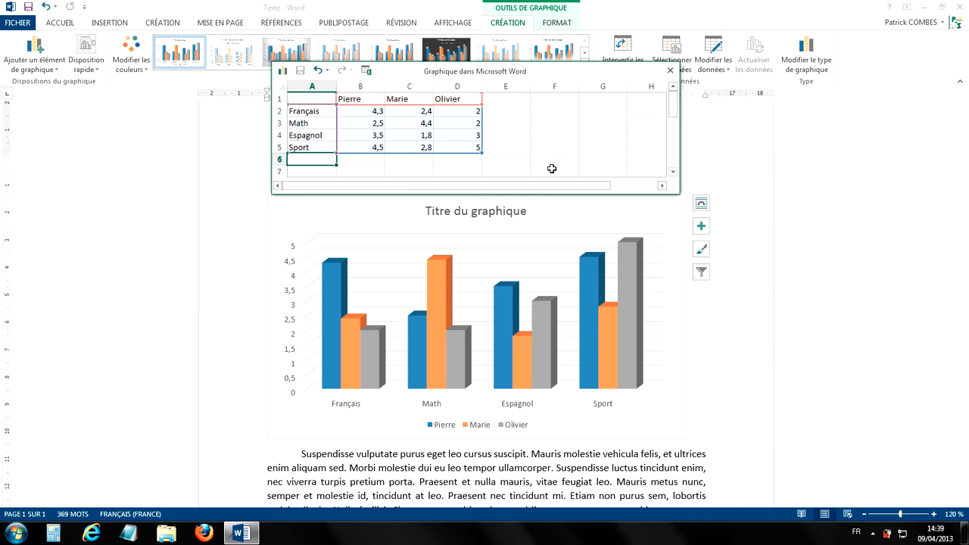
# - Change the category in A5 to Allemand and add Sport as a fifth category in A6
pyautogui.press('Up')
pyautogui.write('Allemand')
pyautogui.press('Return')
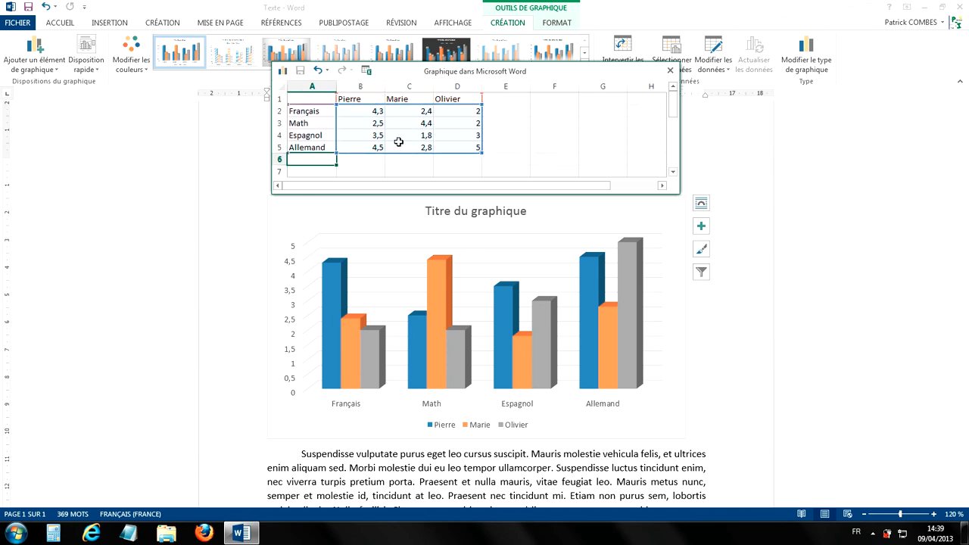
pyautogui.write('Sport')
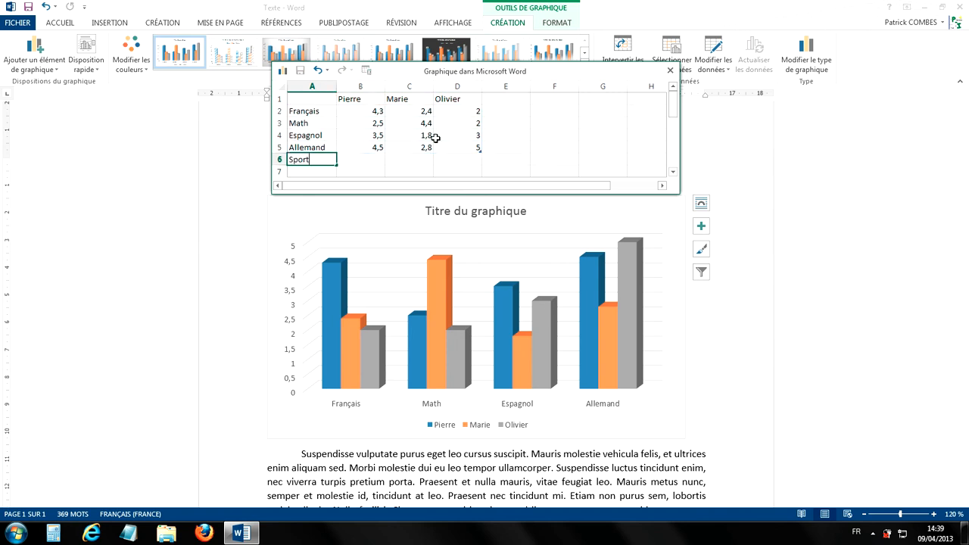
pyautogui.press('Return')
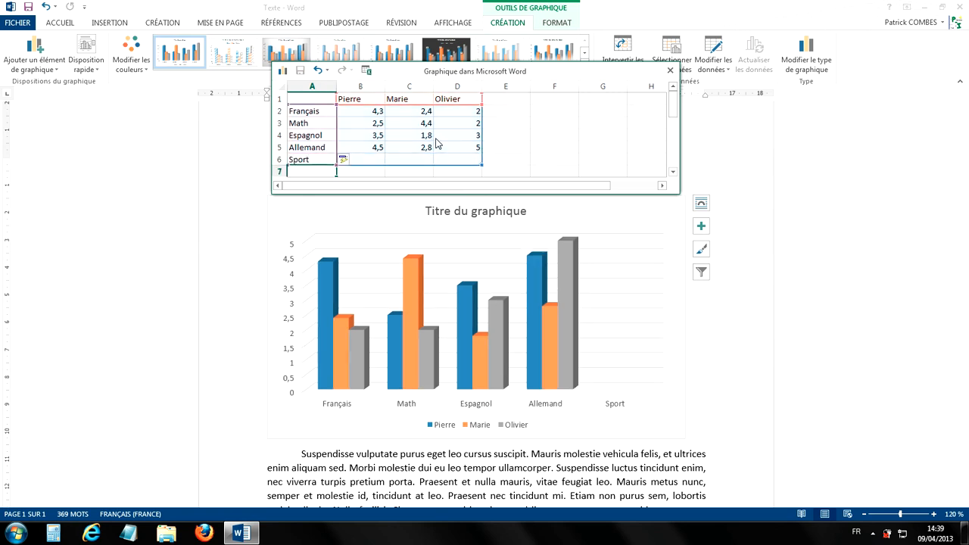
# - Enter the grades 5 in B2, 12 in B3, 12 in B6 and 10 in C6 of the chart data
pyautogui.click(365, 114)
pyautogui.write('5')
pyautogui.press('Return')
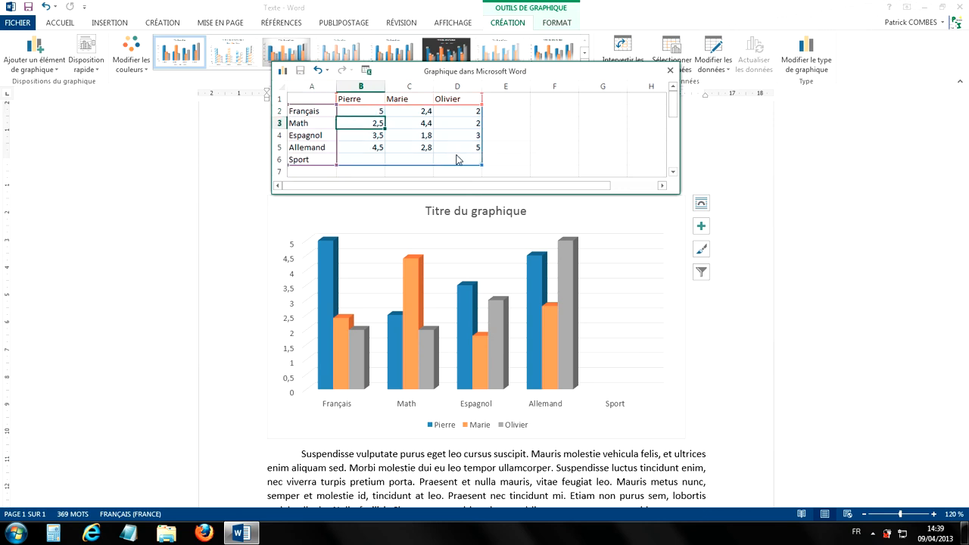
pyautogui.write('12')
pyautogui.press('Return')
pyautogui.press('Return')
pyautogui.press('Return')
pyautogui.write('12')
pyautogui.press('Tab')
# - Enter the grades 13 in D6, 9 in D5, 8 in D4 and 15,2 in D3 of the chart data
pyautogui.click(456, 154)
pyautogui.write('13')
pyautogui.press('Up')
pyautogui.write('9')
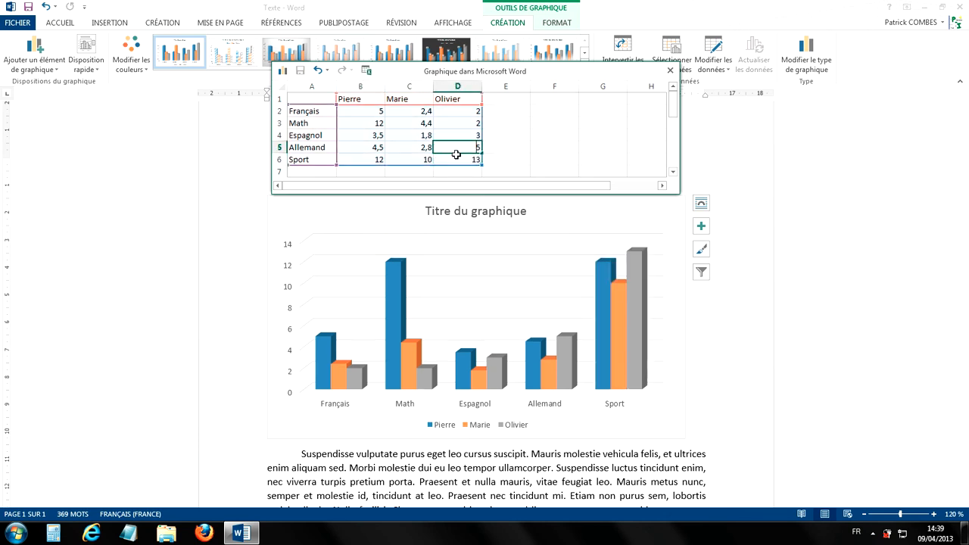
pyautogui.press('Up')
pyautogui.write('8')
pyautogui.press('Up')
pyautogui.write('15,2')
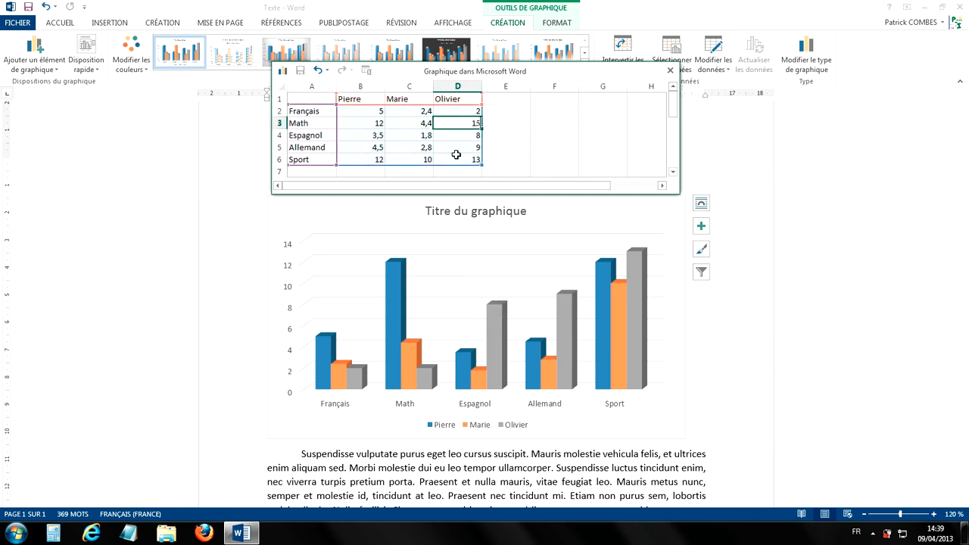
pyautogui.press('Up')
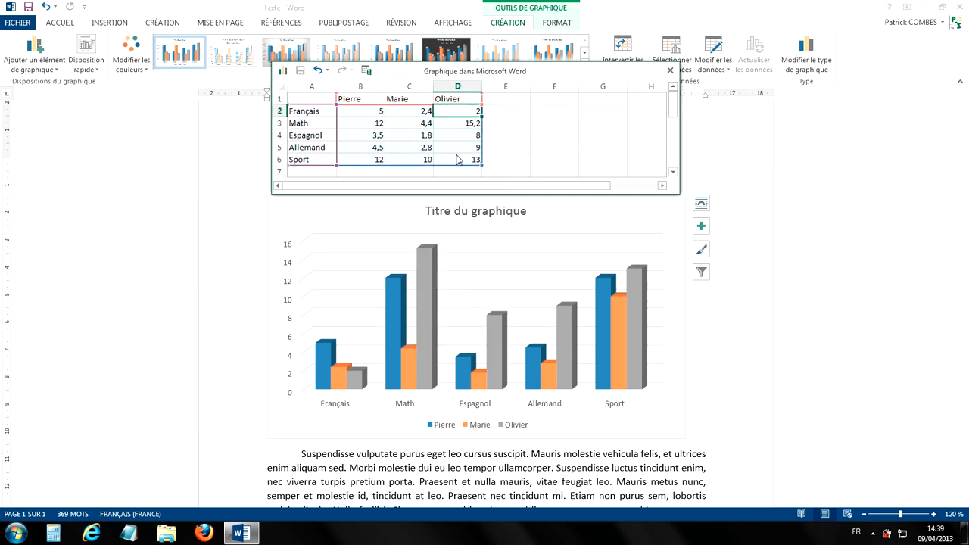
# - Change the first student's Allemand grade in B5 of the chart data to 7
pyautogui.press('Left')
pyautogui.press('Down')
pyautogui.press('Down')
pyautogui.press('Down')
pyautogui.press('Left')
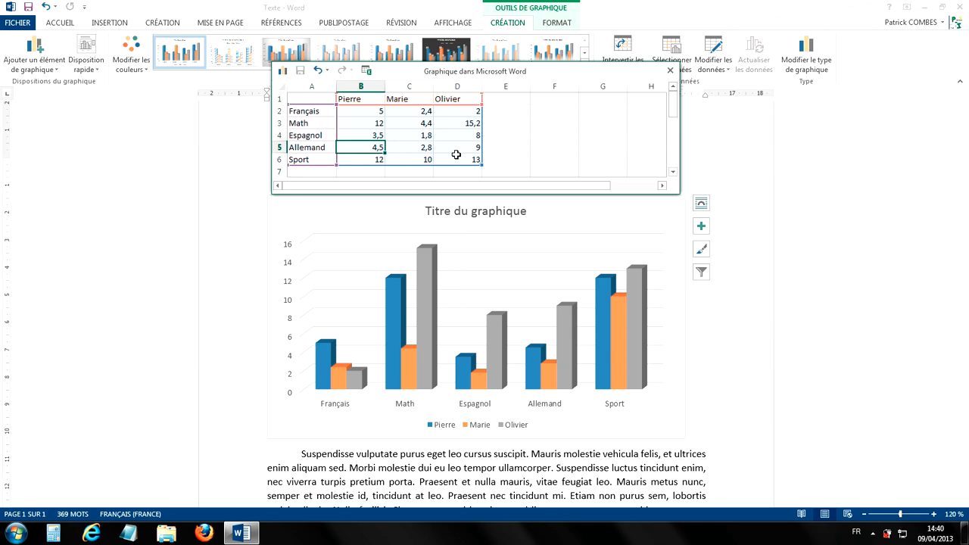
pyautogui.write('7')
pyautogui.press('Return')
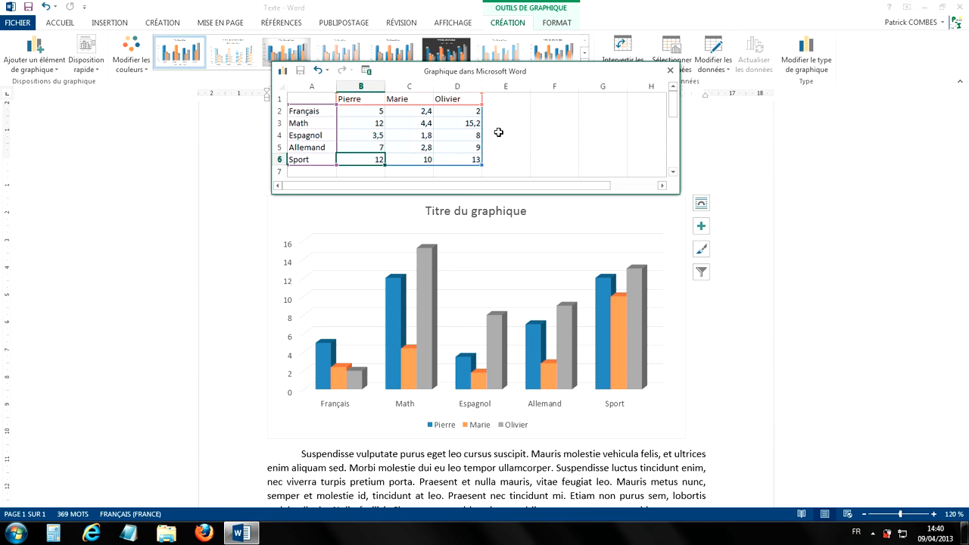
# - Add a fourth series to the chart data by entering another student's first name as the heading in E1
pyautogui.click(504, 99)
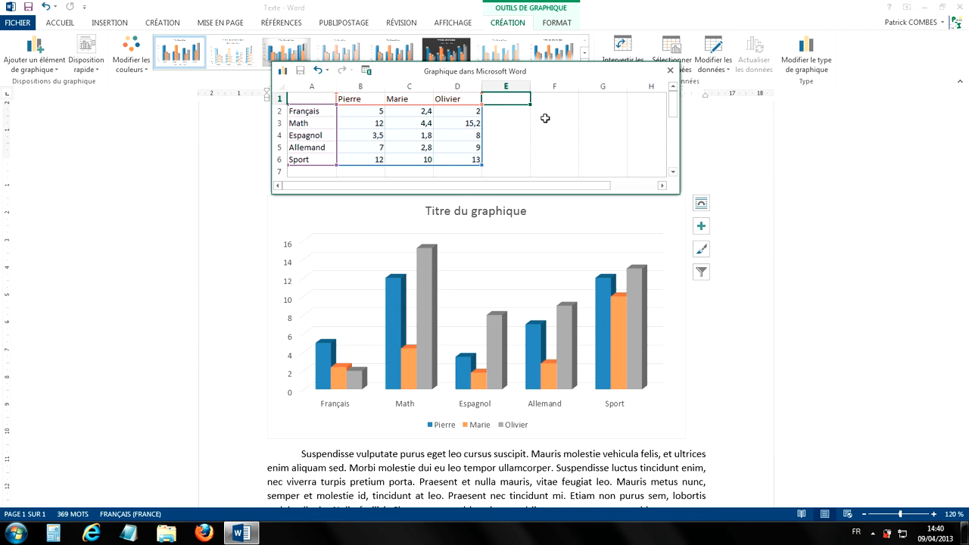
pyautogui.write('Isabelle')
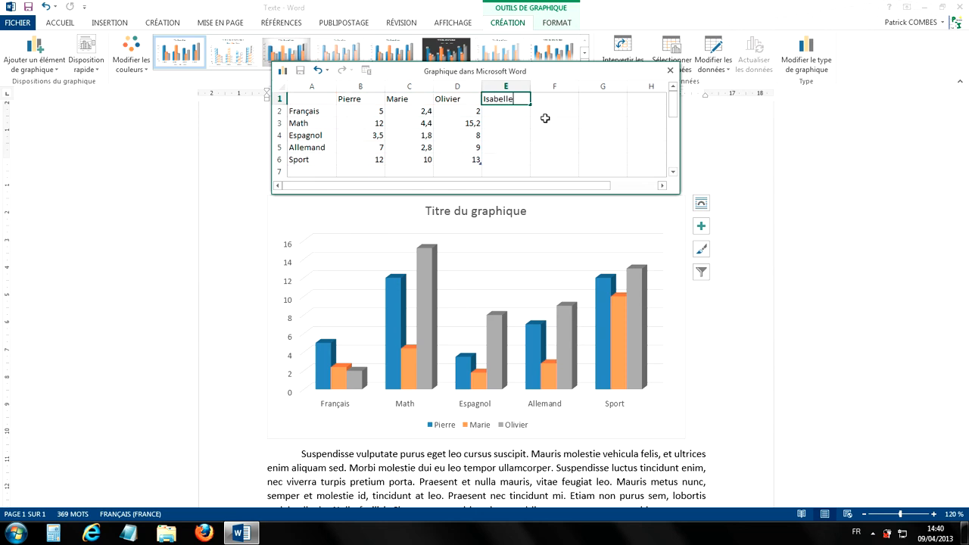
pyautogui.press('Return')
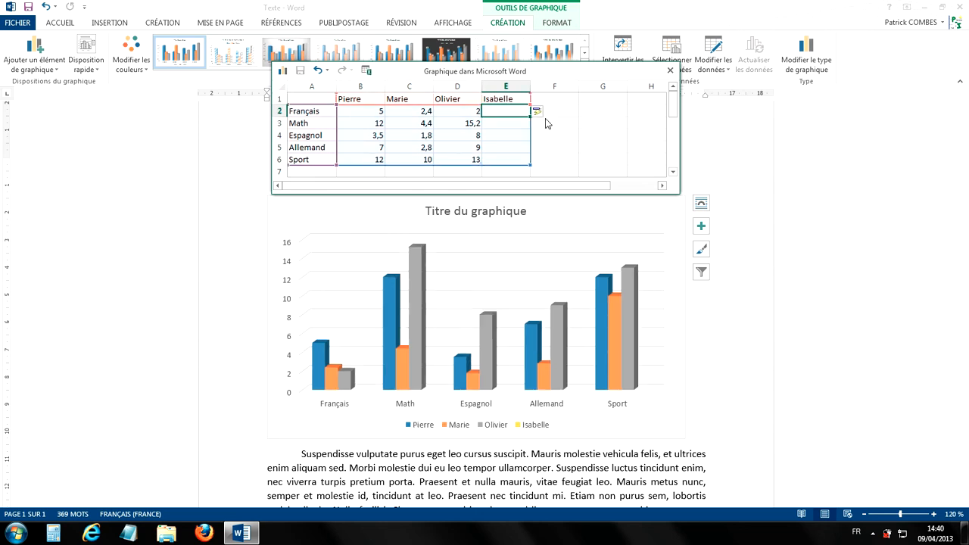
# - Enter the grades 5, 10, 15, 18 and 5,6 in E2:E6 for the fourth student and close the chart data sheet
pyautogui.write('5')
pyautogui.press('Return')
pyautogui.write('10')
pyautogui.press('Return')
pyautogui.write('15')
pyautogui.press('Return')
pyautogui.write('18')
pyautogui.press('Return')
pyautogui.write('5,')
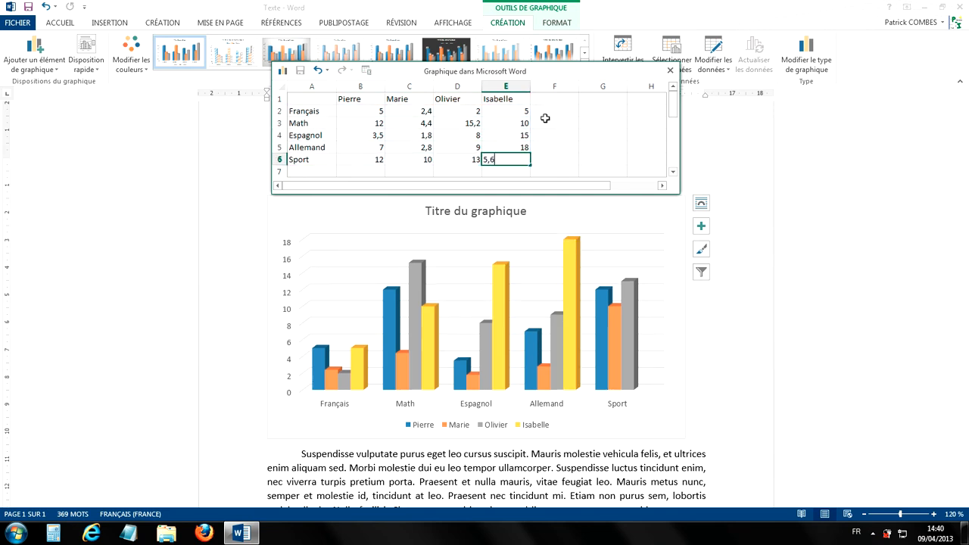
pyautogui.press('Return')
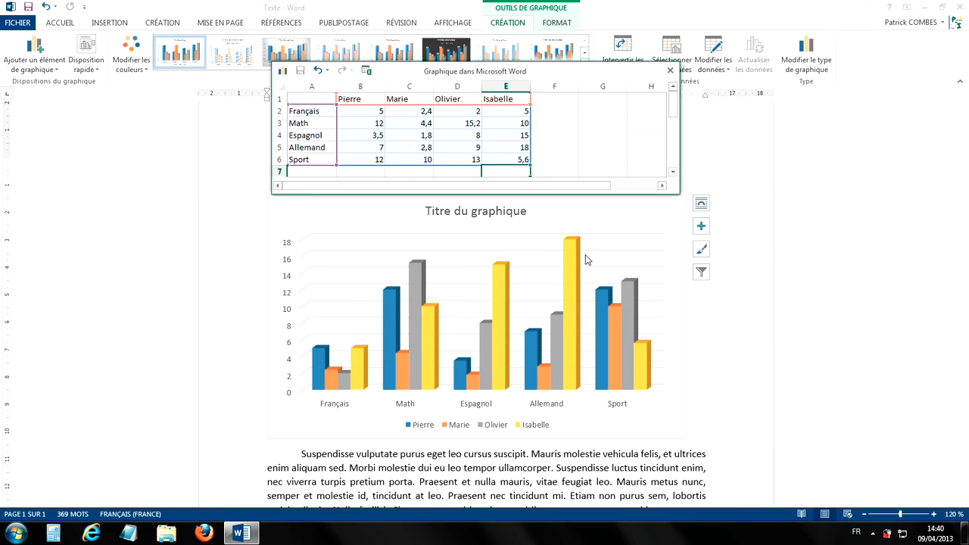
pyautogui.click(669, 72)
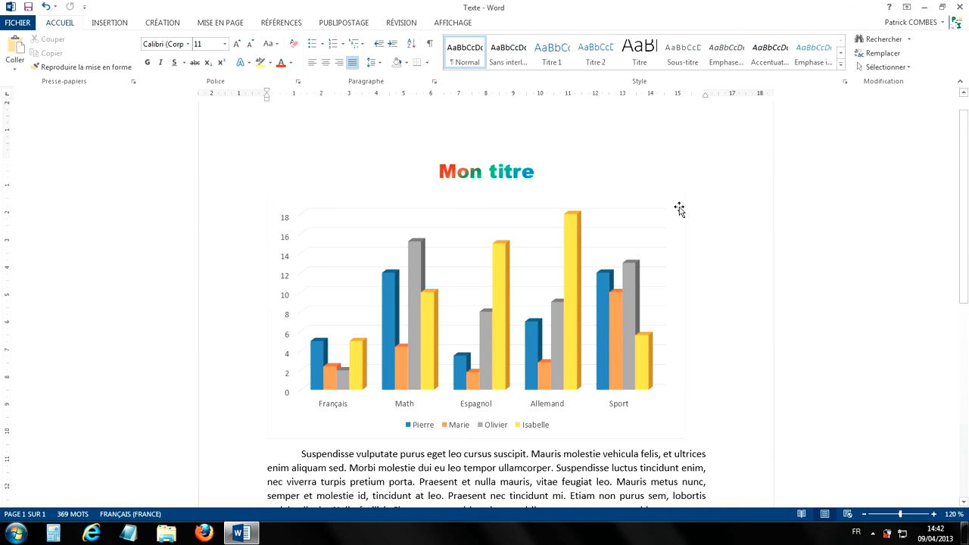
# - Filter the column chart to exclude the first two students' series and the Français and Math categories, and apply the filter
pyautogui.click(679, 209)
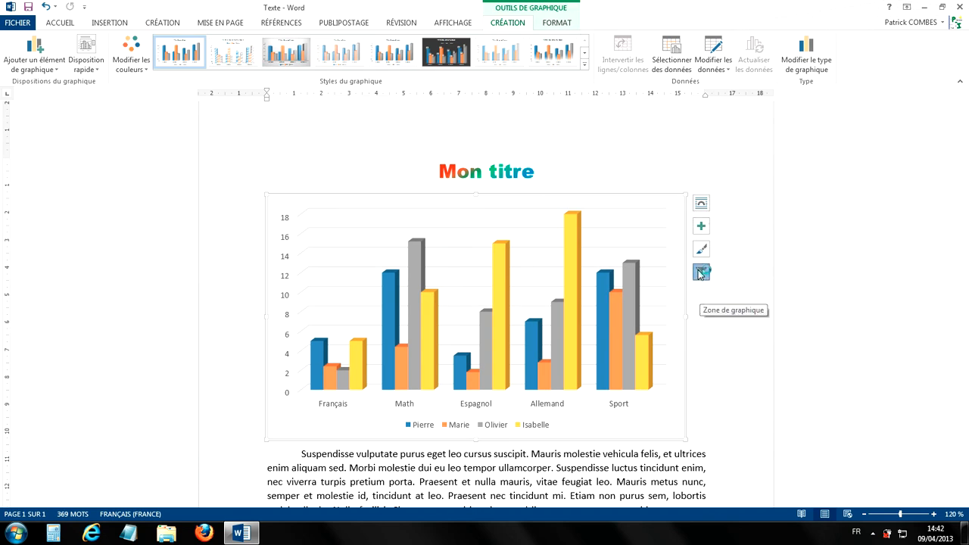
pyautogui.click(701, 273)
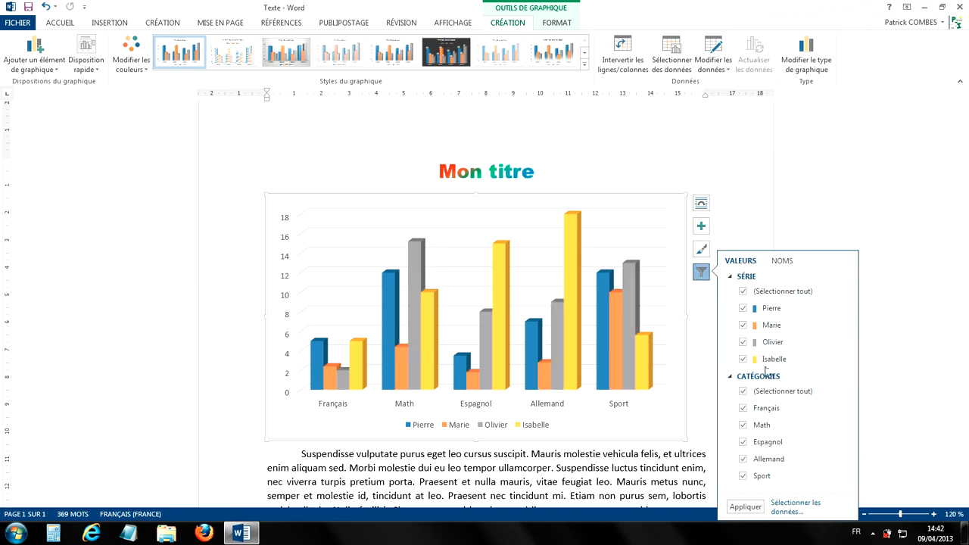
pyautogui.click(743, 310)
pyautogui.click(742, 326)
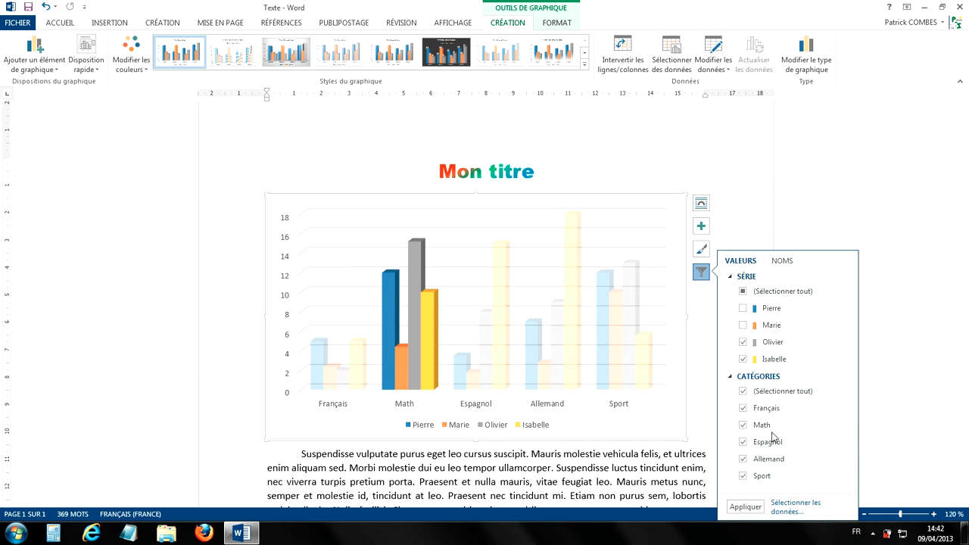
pyautogui.click(743, 409)
pyautogui.click(742, 426)
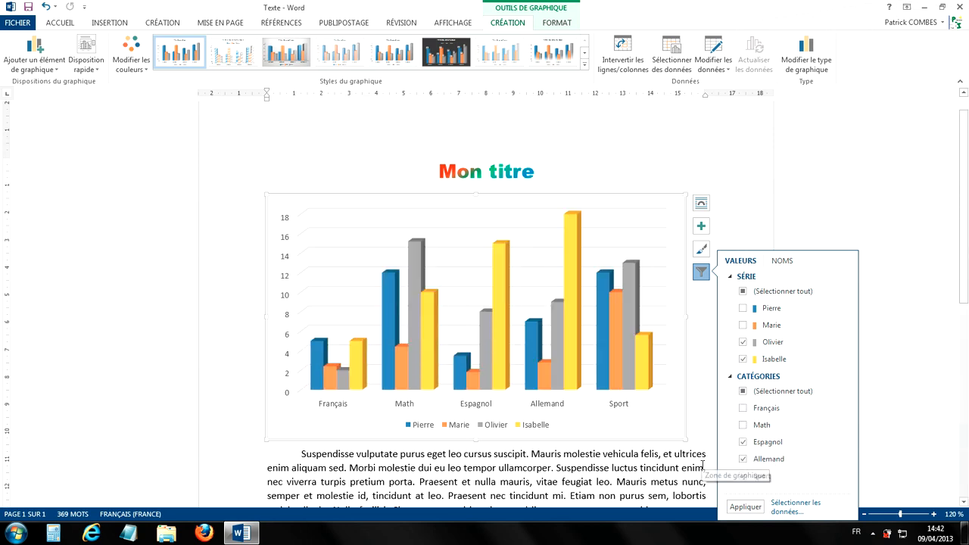
pyautogui.click(744, 508)
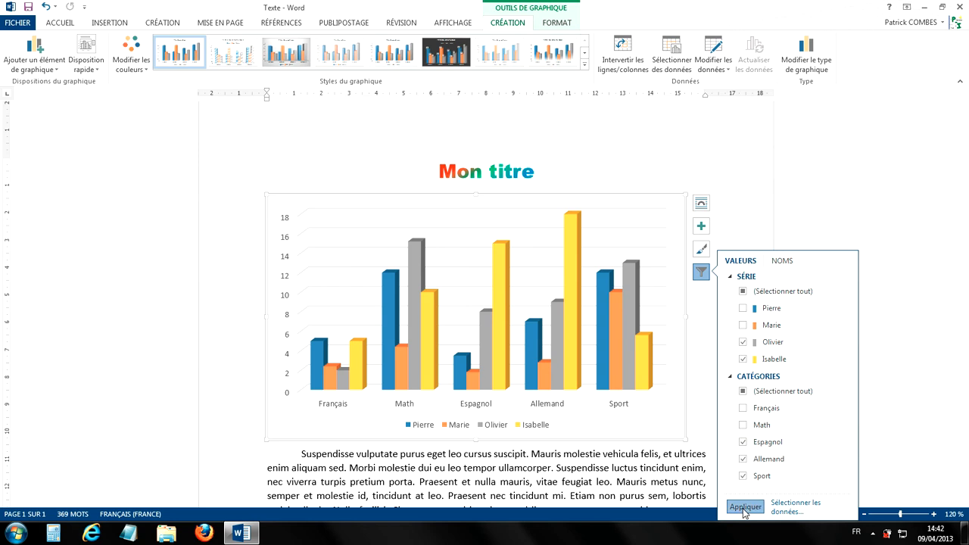